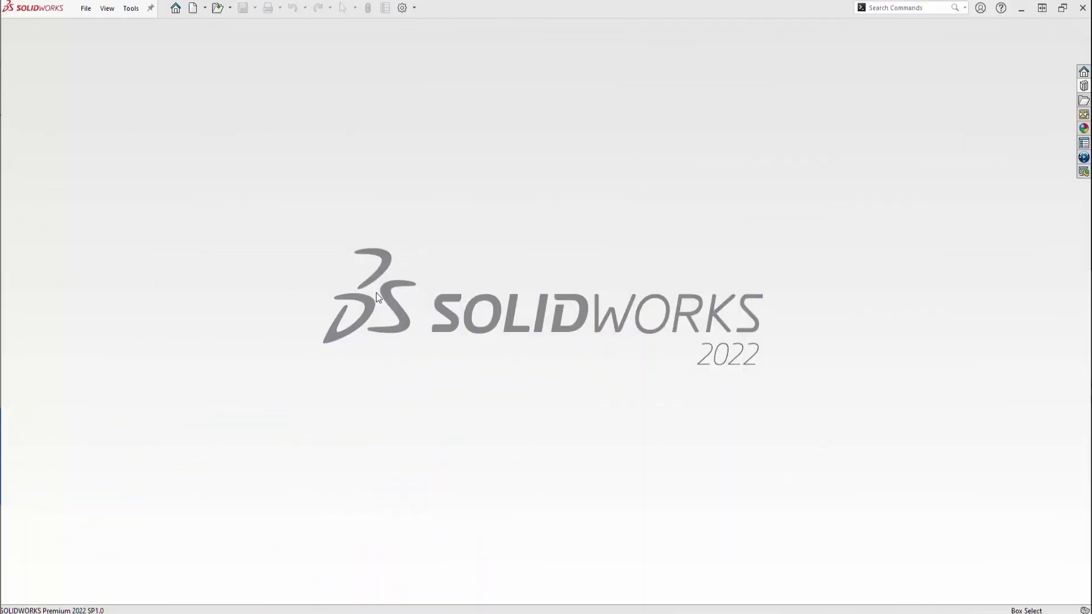
# Review the SOLIDWORKS add-ins and close the Add-Ins dialog.
pyautogui.click(131, 8)
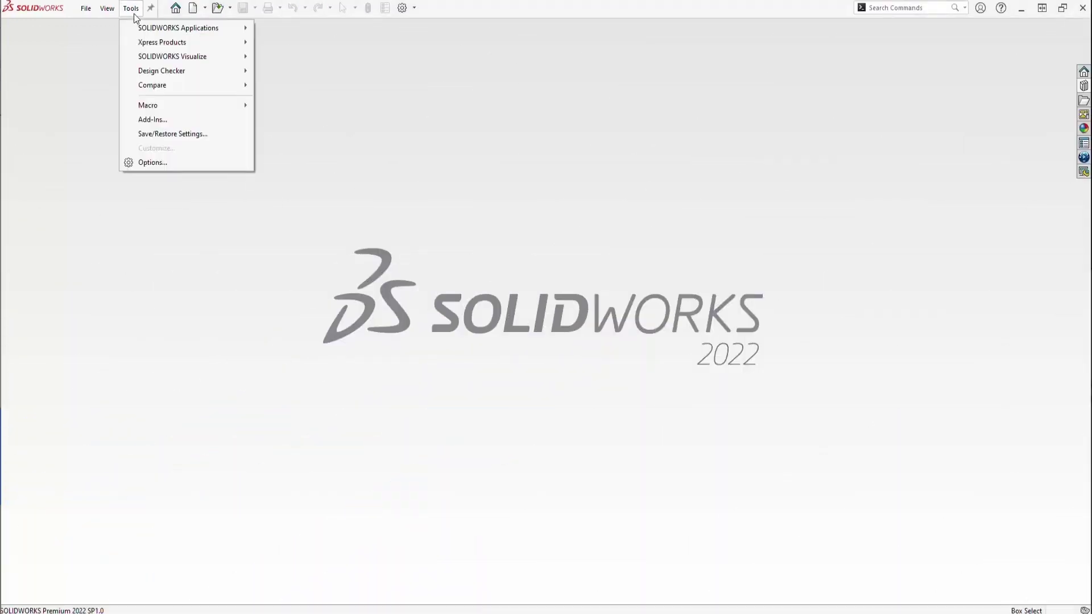
pyautogui.click(165, 119)
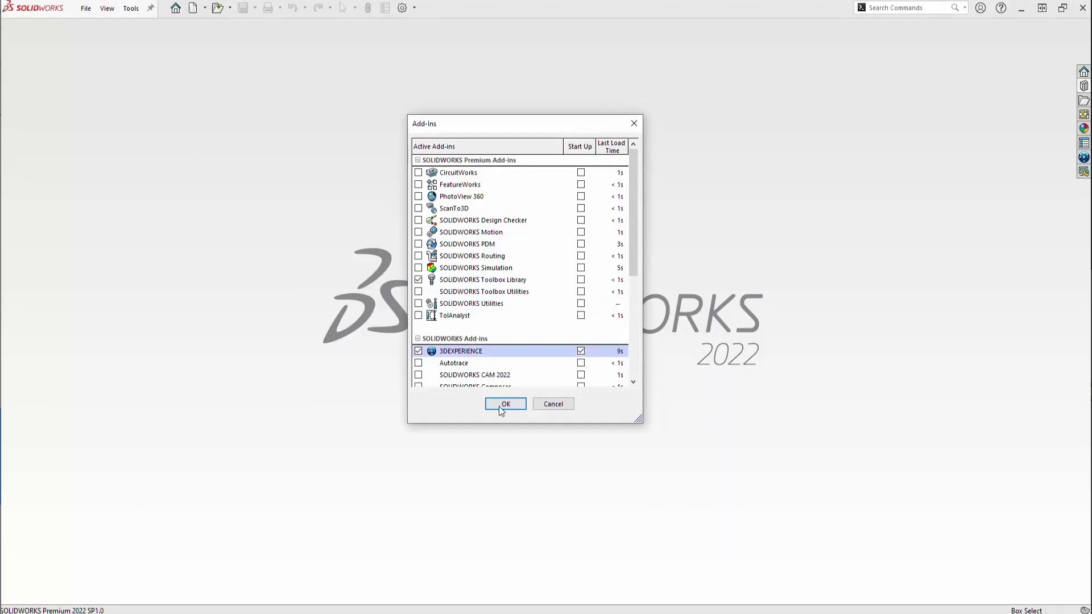
pyautogui.click(504, 405)
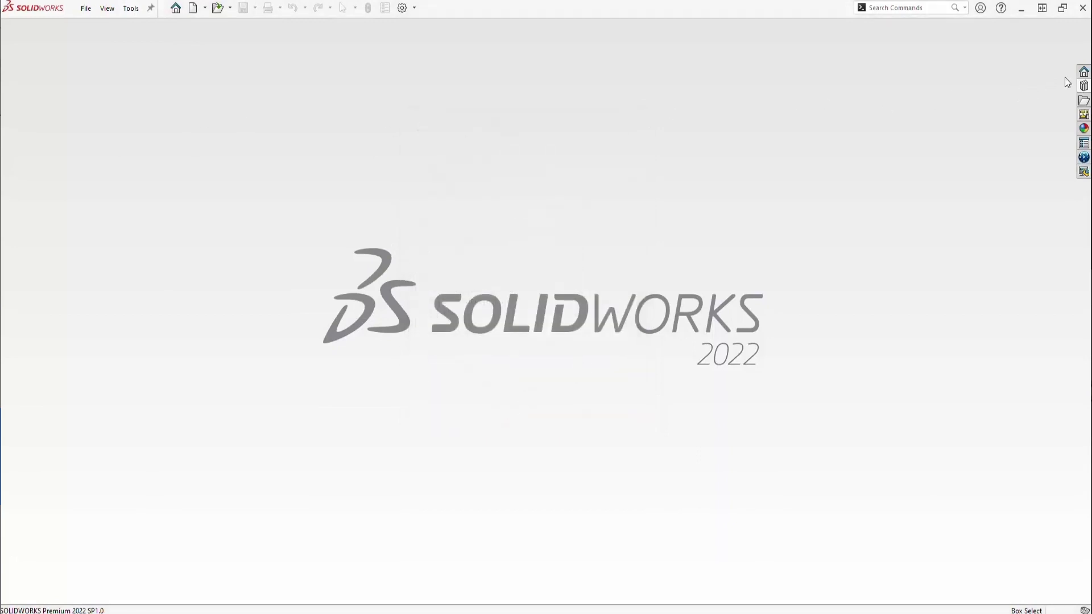
# From the Design Library, launch Configure Toolbox and drill into ANSI Inch > Bolts and Screws > Hex Head.
pyautogui.click(1084, 86)
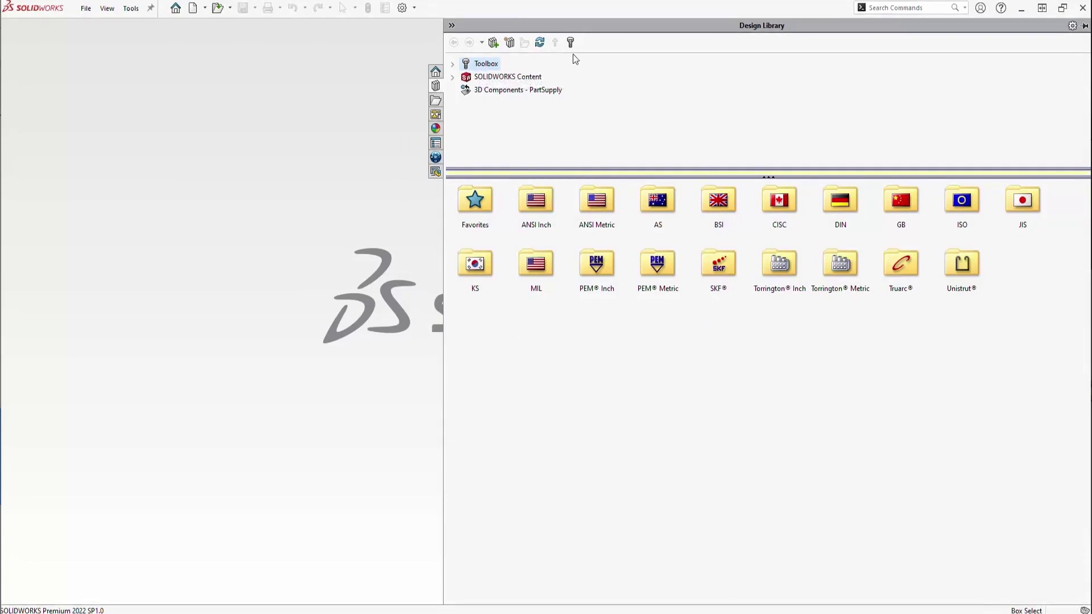
pyautogui.click(572, 44)
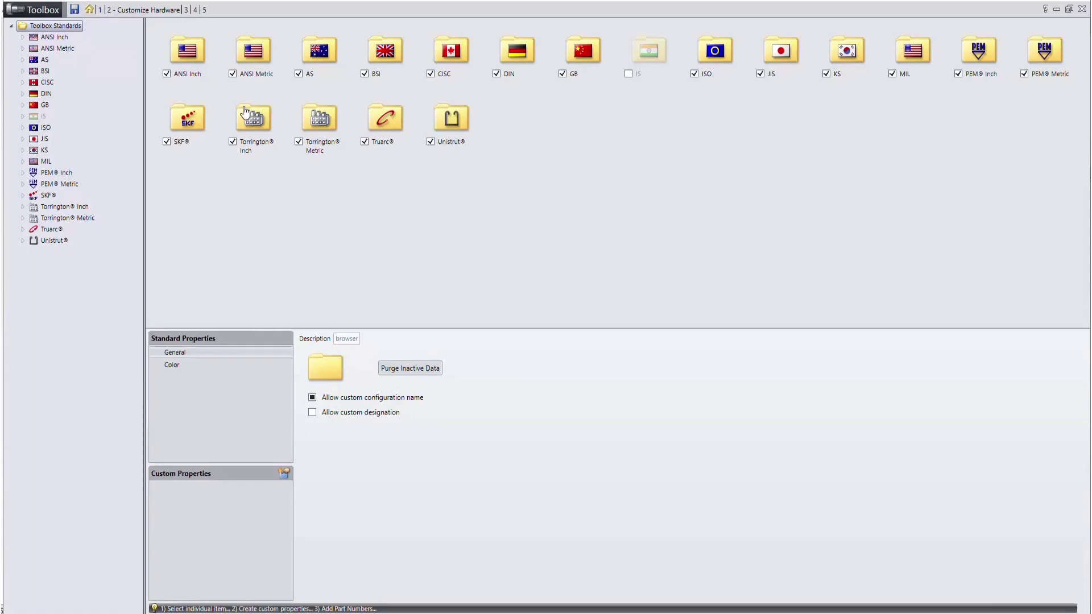
pyautogui.doubleClick(205, 51)
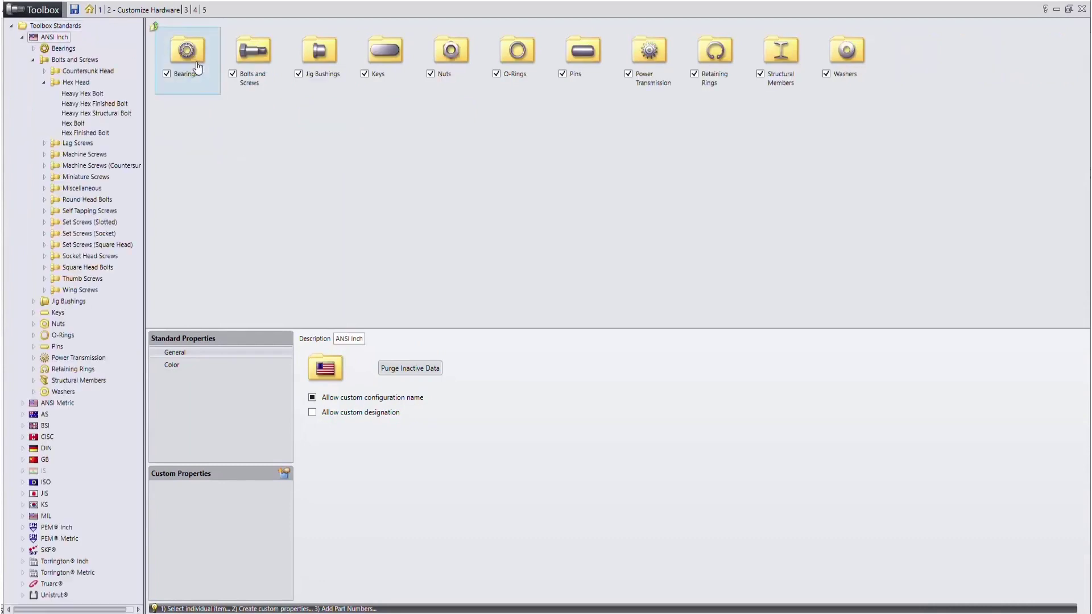
pyautogui.doubleClick(252, 54)
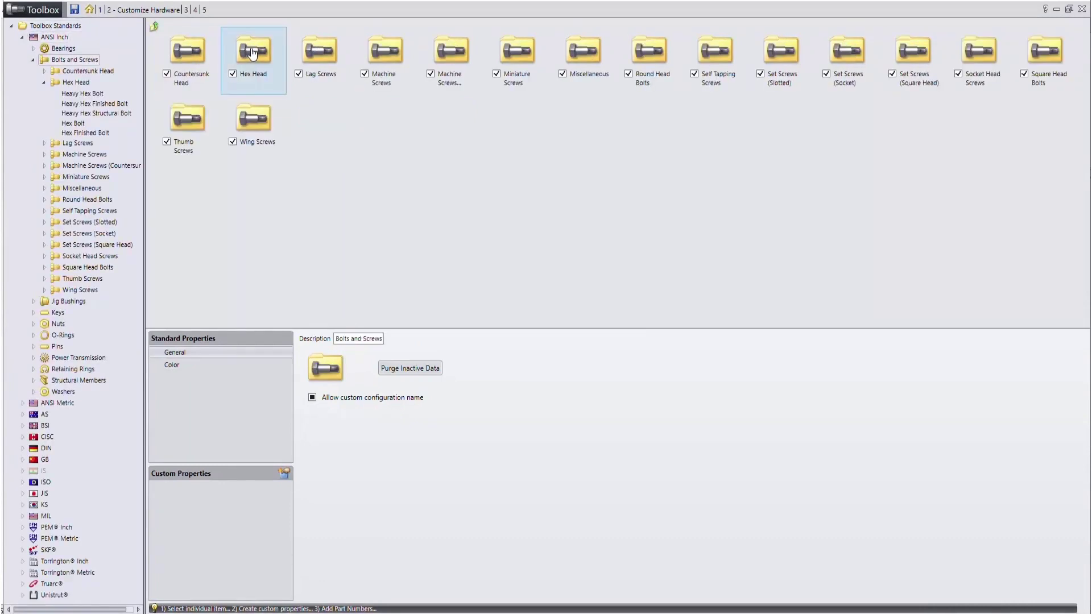
pyautogui.doubleClick(254, 53)
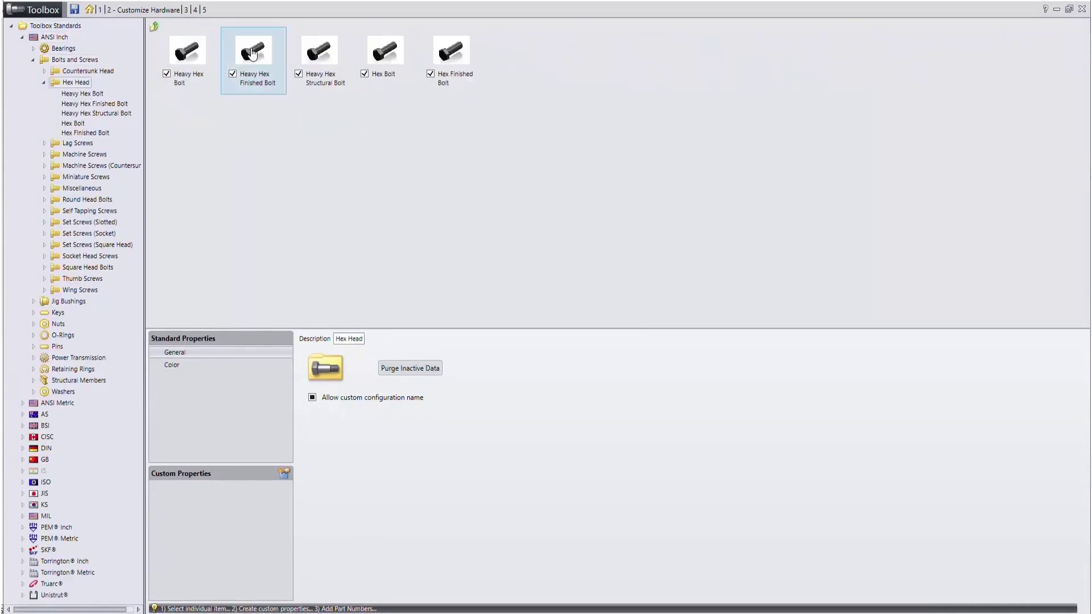
# Open Heavy Hex Bolt, check its Size, Length and Thread Data pages, and end on Length.
pyautogui.doubleClick(200, 52)
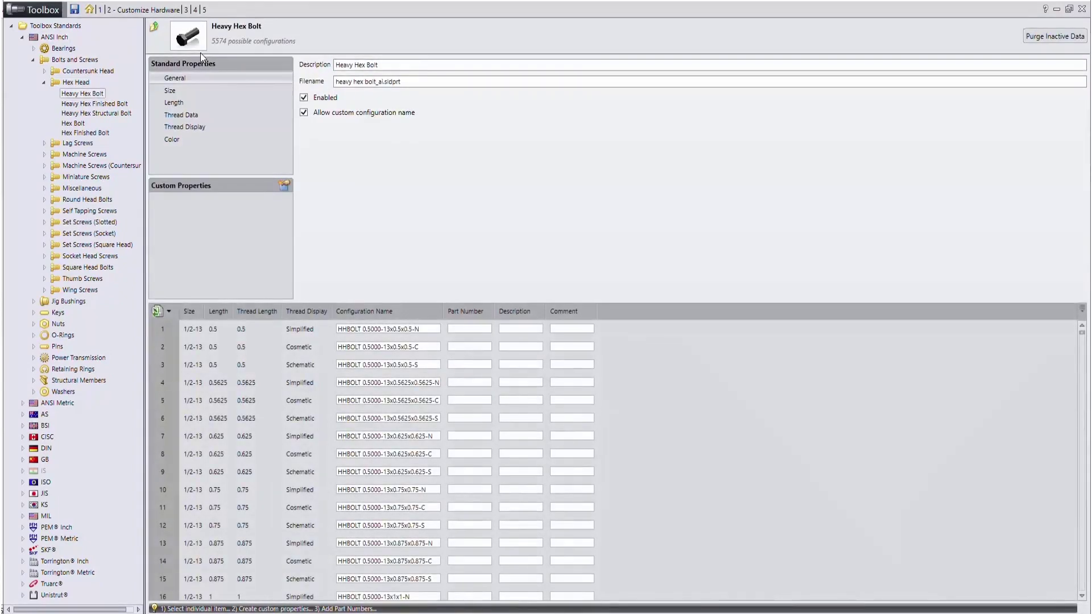
pyautogui.click(169, 93)
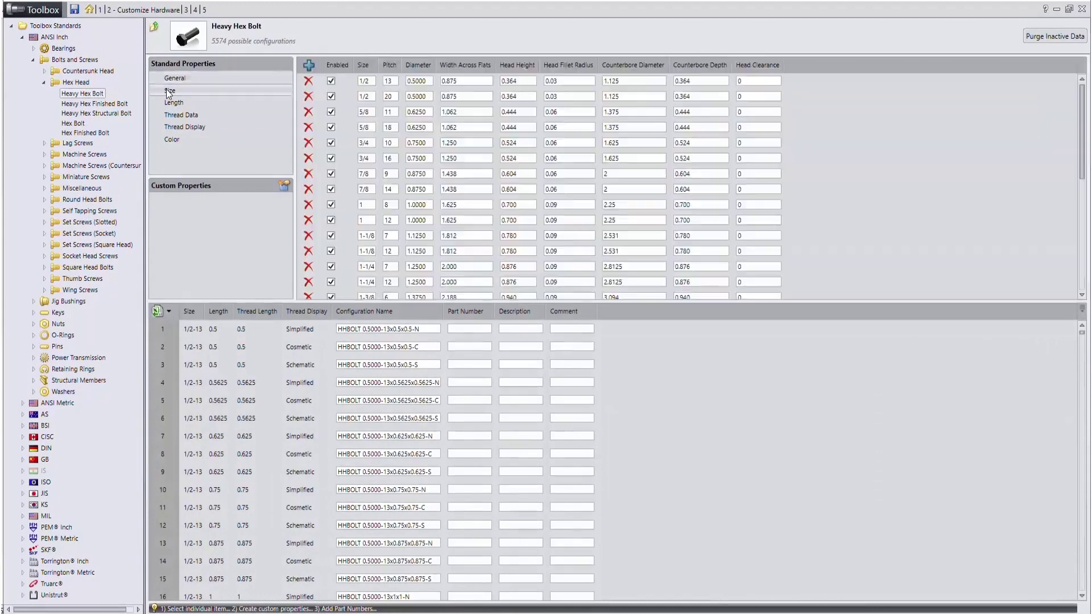
pyautogui.click(172, 102)
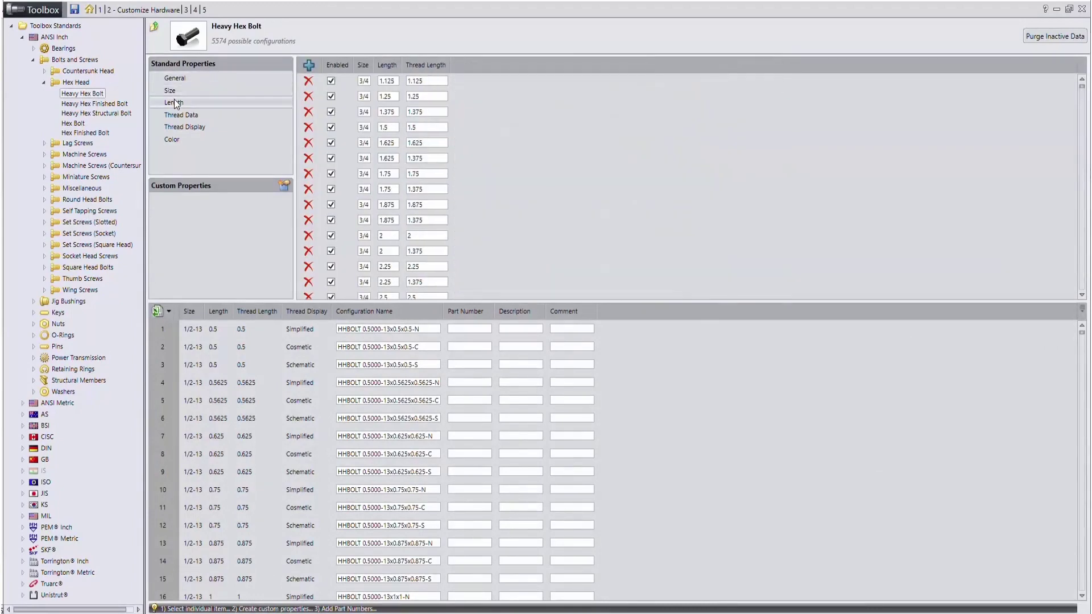
pyautogui.click(182, 113)
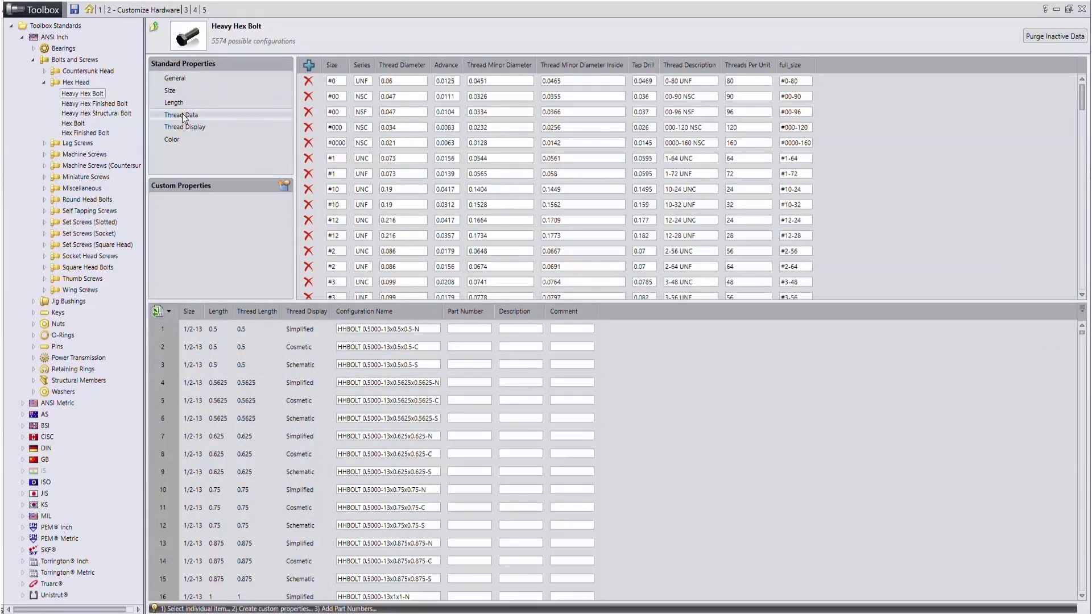
pyautogui.click(180, 104)
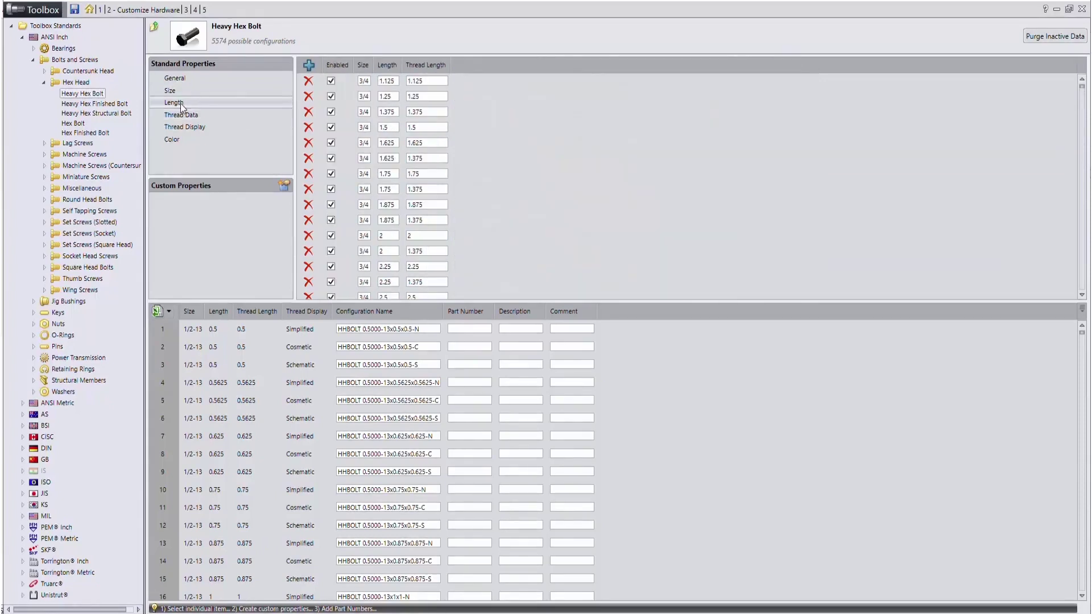
# Add a new size 3/4 entry with length 1.33 and thread length 1.33.
pyautogui.click(308, 64)
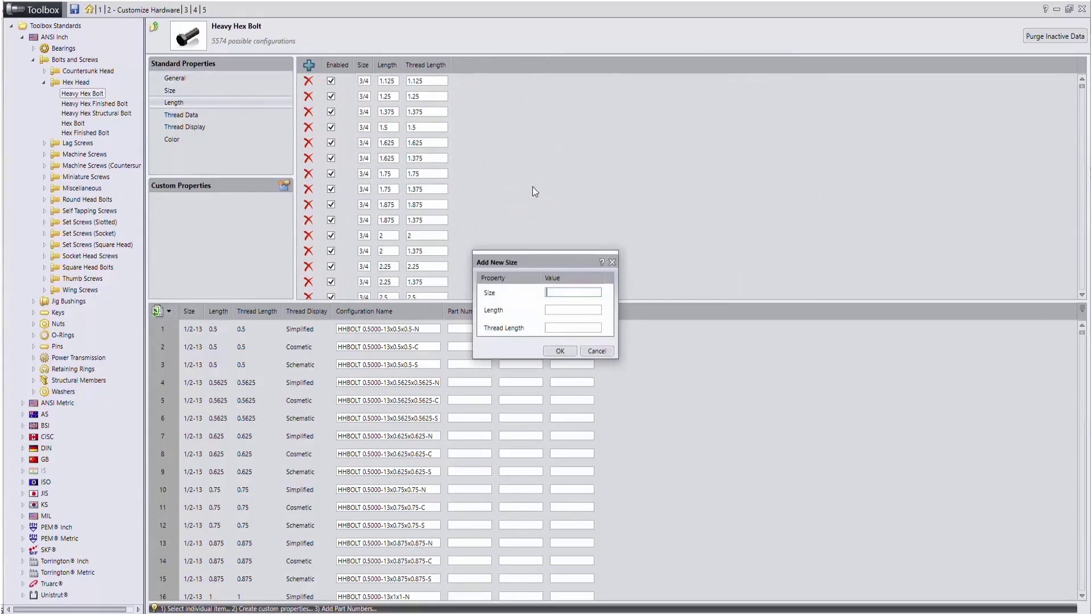
pyautogui.write('3/4')
pyautogui.click(569, 309)
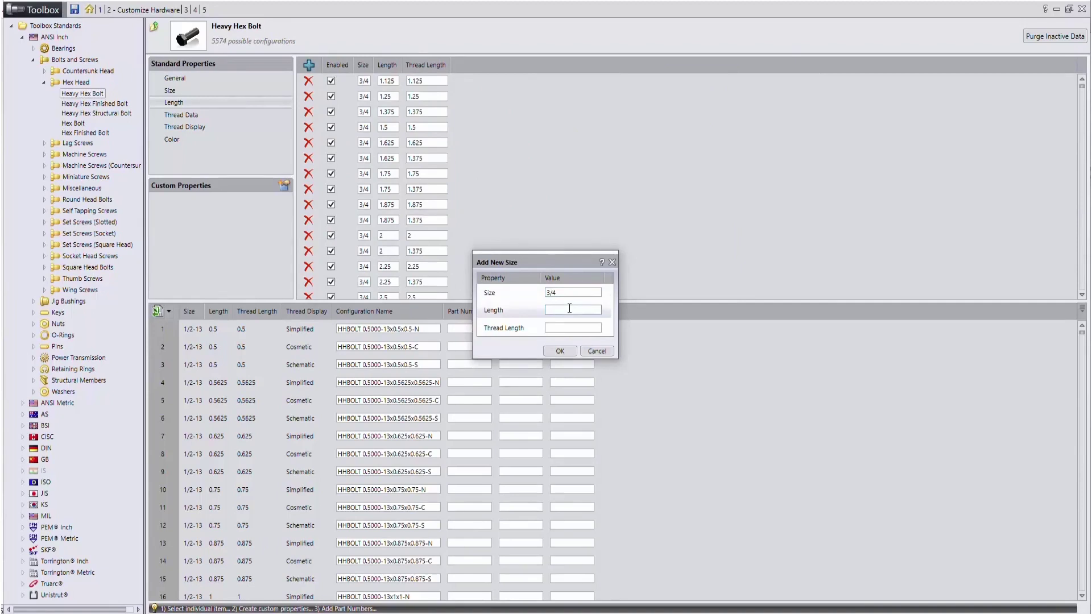
pyautogui.write('1.33')
pyautogui.click(583, 329)
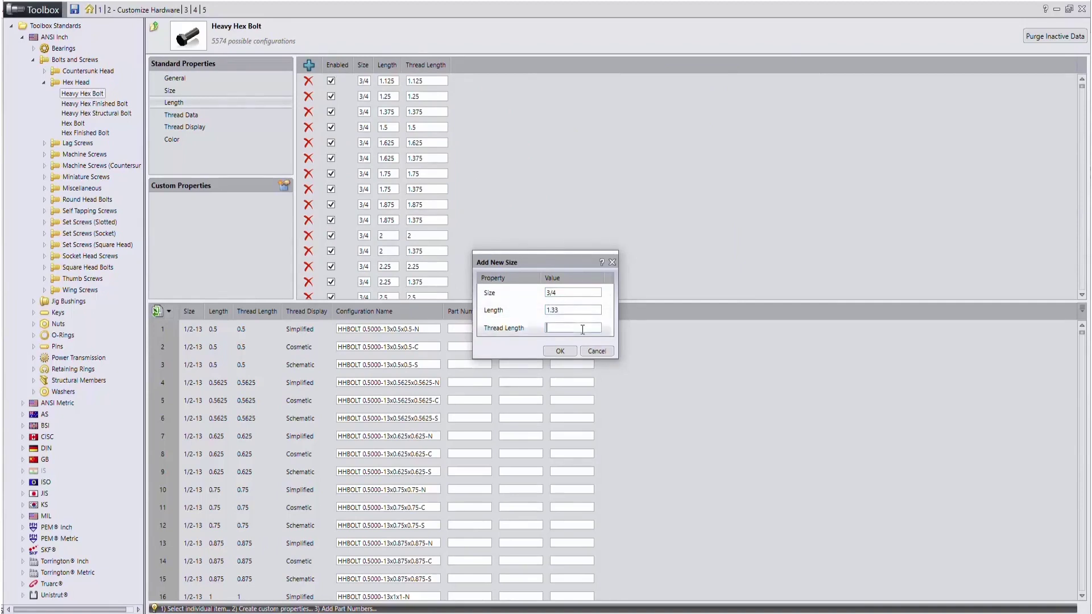
pyautogui.write('1.33')
pyautogui.click(565, 351)
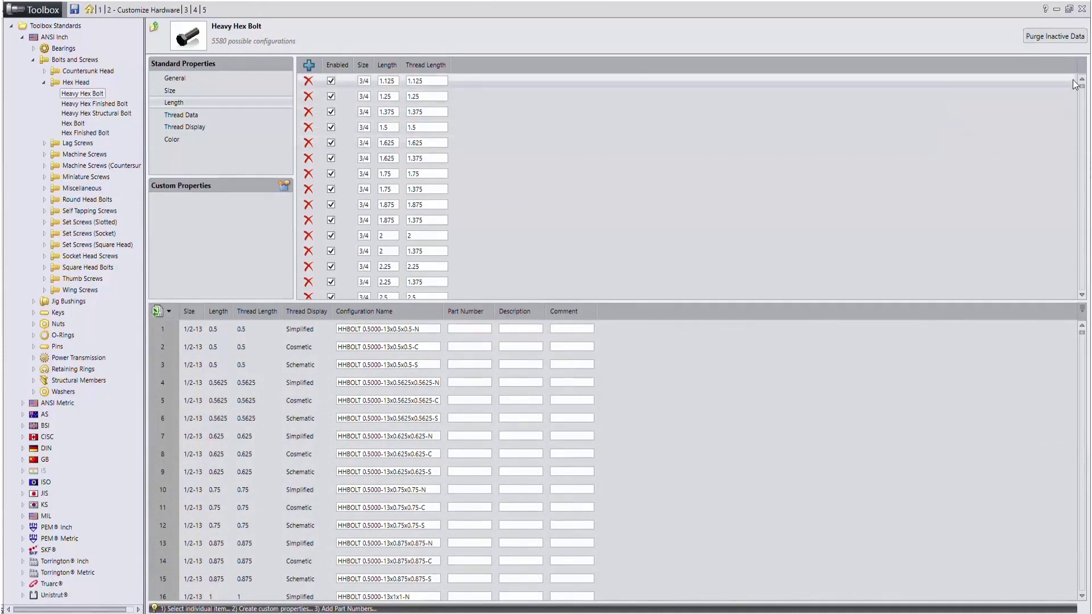
pyautogui.moveTo(1082, 87); pyautogui.dragTo(1086, 306)
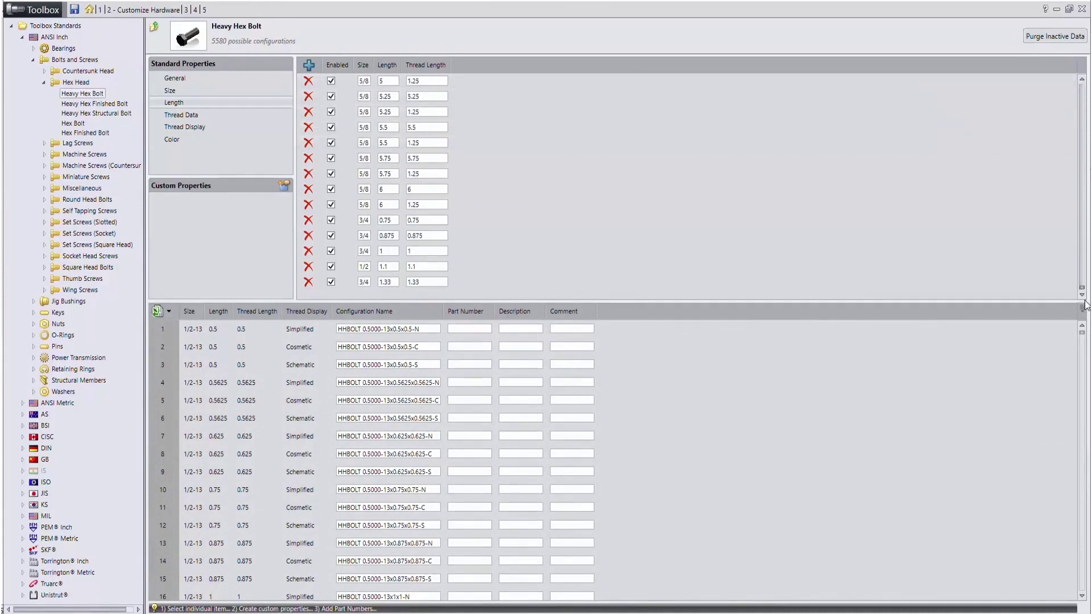
pyautogui.click(387, 281)
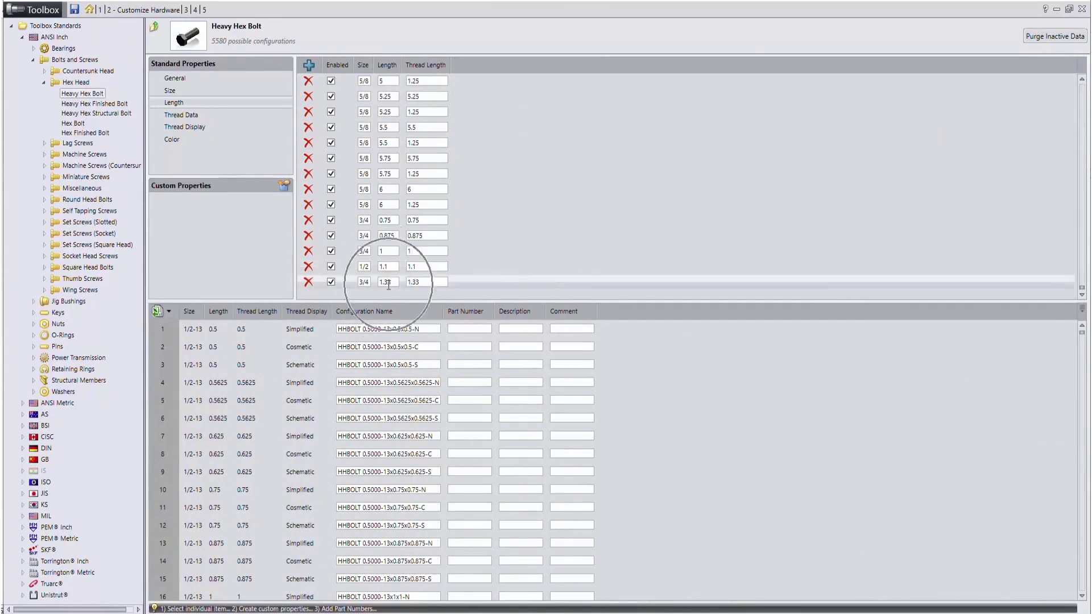
pyautogui.click(330, 266)
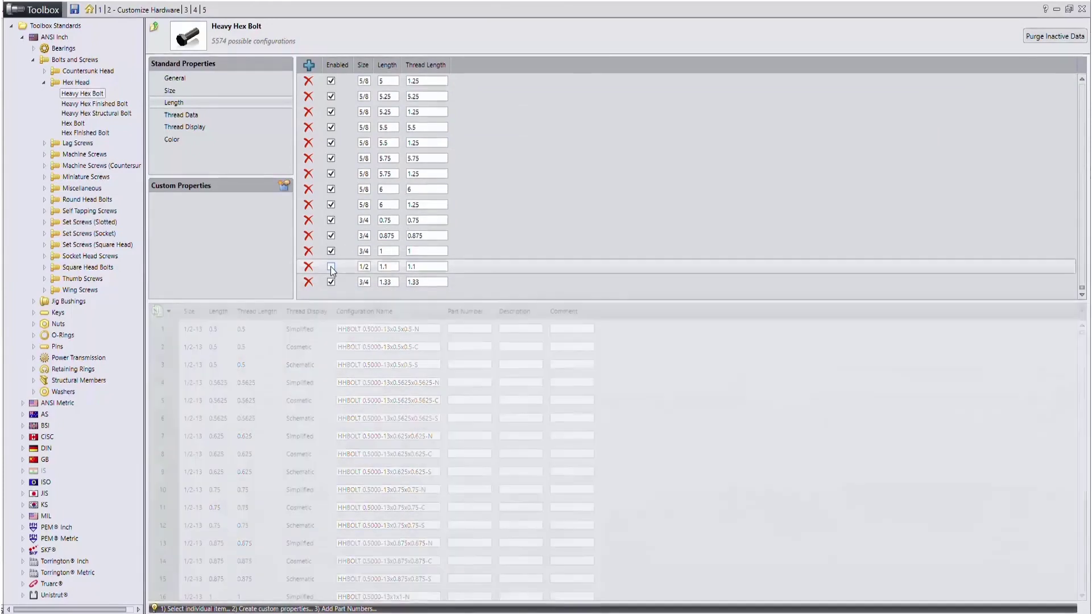
pyautogui.click(331, 254)
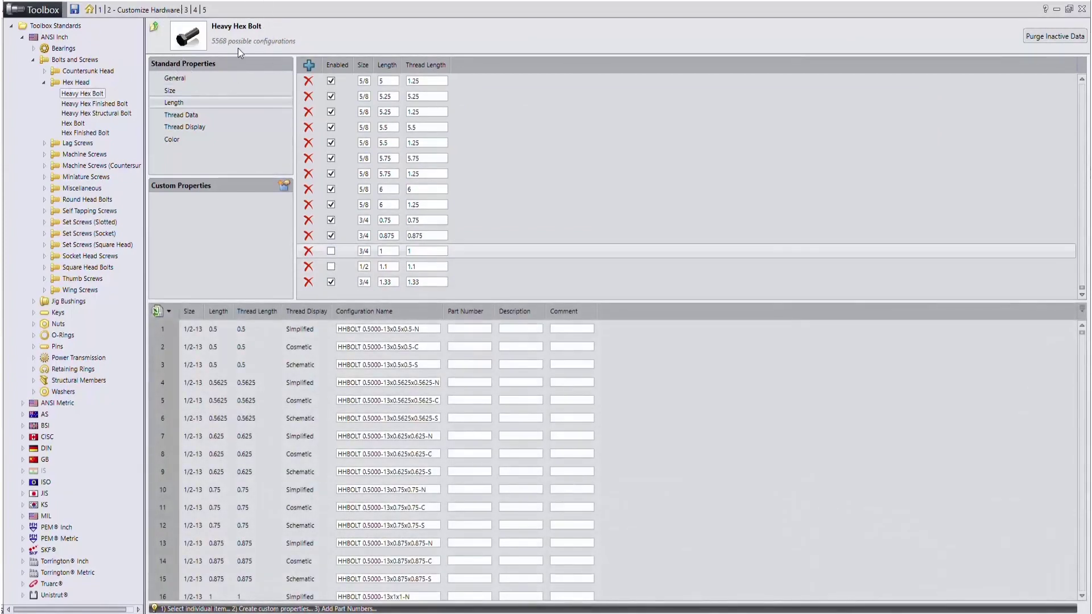
pyautogui.click(332, 254)
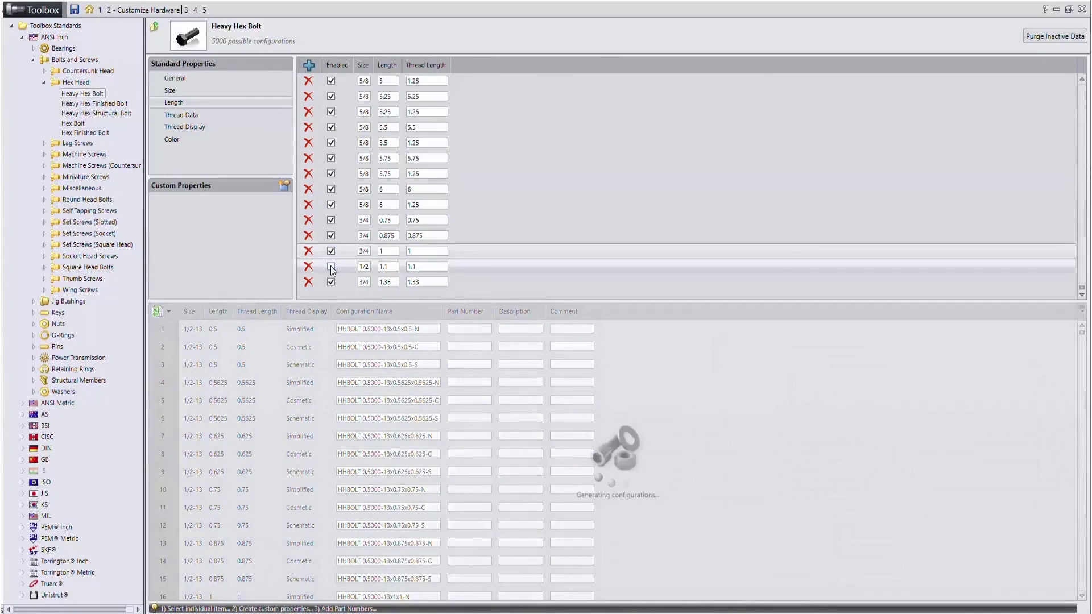
pyautogui.click(330, 266)
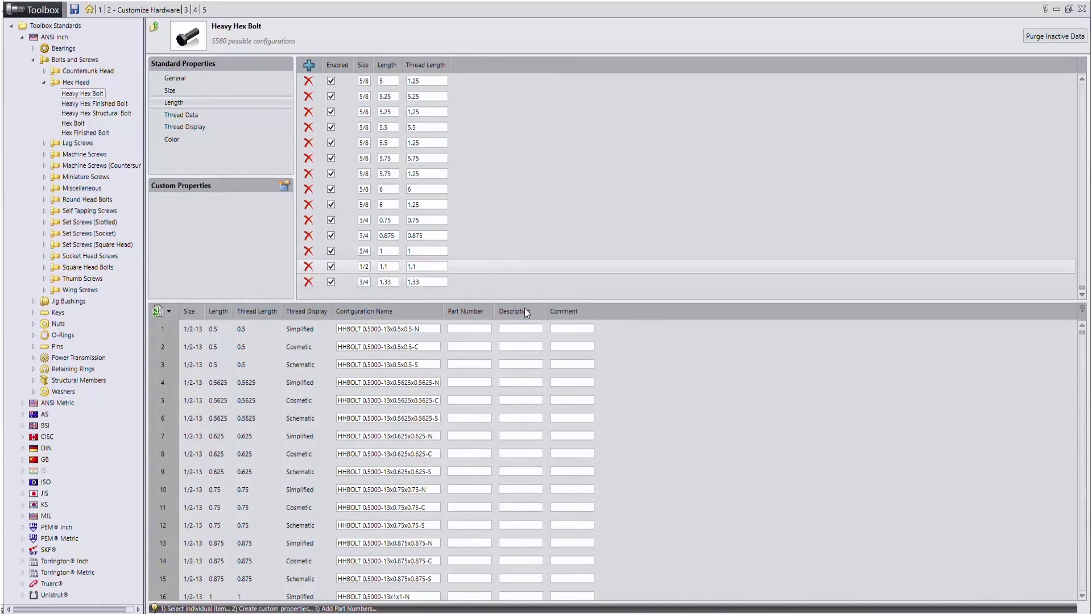
# Scroll the configuration grid to the 3/4-16 x 1.33 rows and add a new custom property.
pyautogui.moveTo(1082, 333); pyautogui.dragTo(1086, 375)
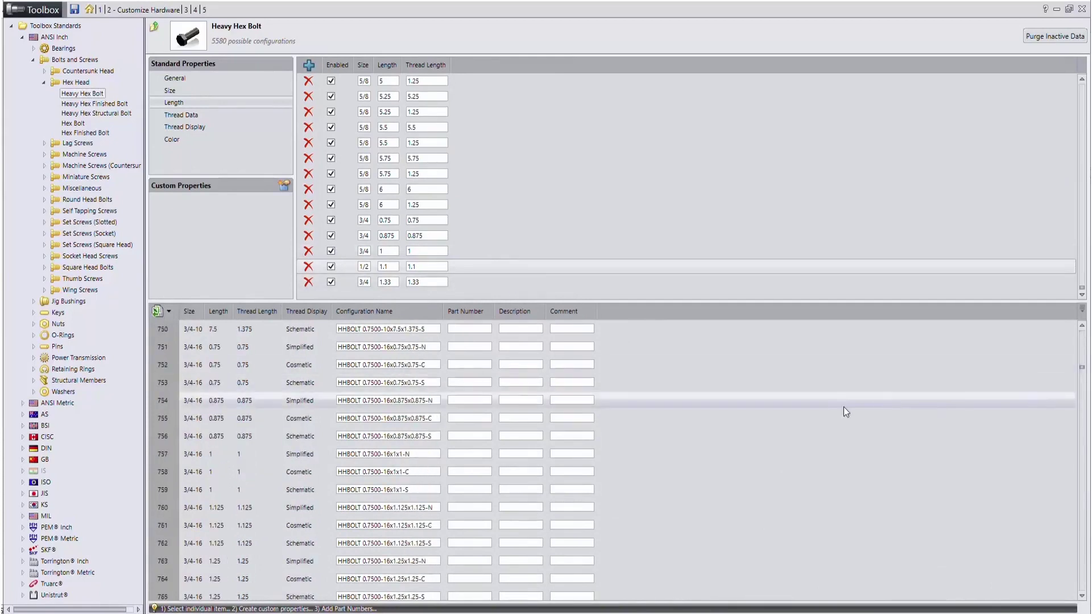
pyautogui.scroll(-1, 279, 507)
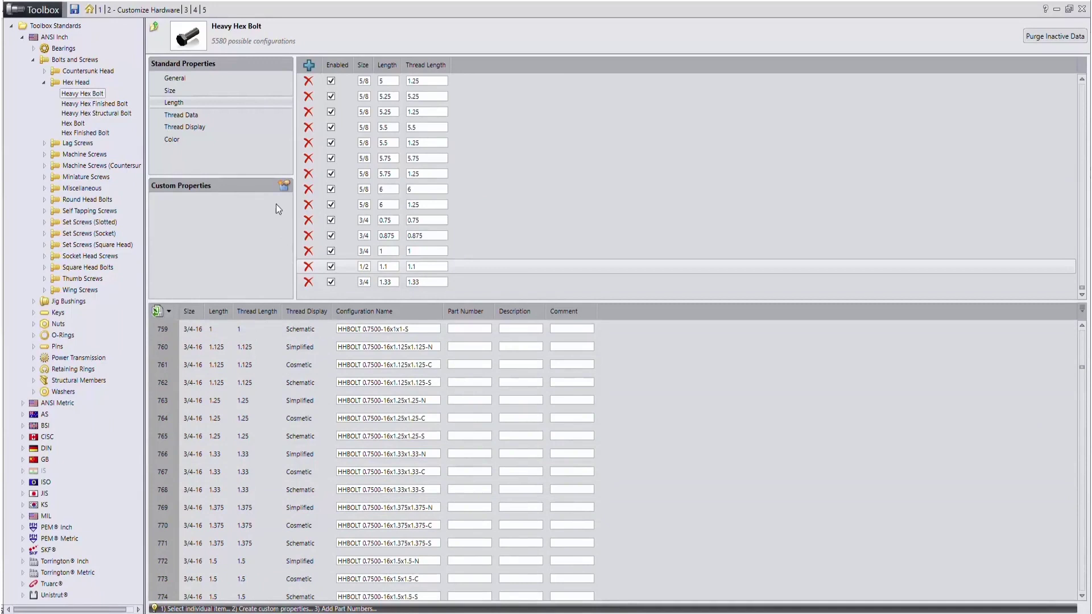
pyautogui.click(282, 189)
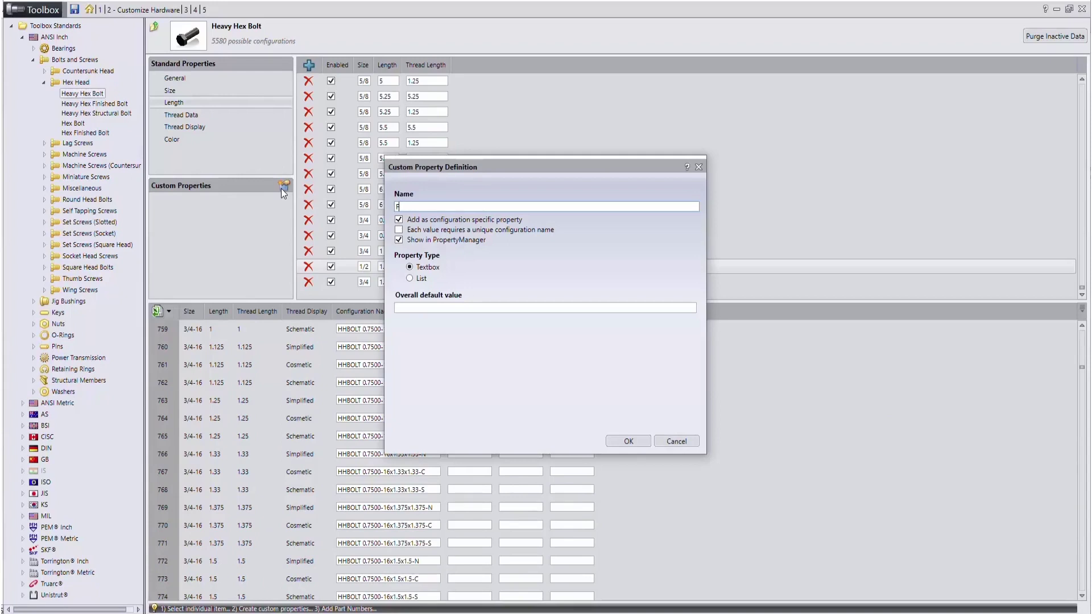
# Name the property Finish, make it a unique-name list with values Copper, Nickel and Raw.
pyautogui.write('Finish')
pyautogui.click(399, 230)
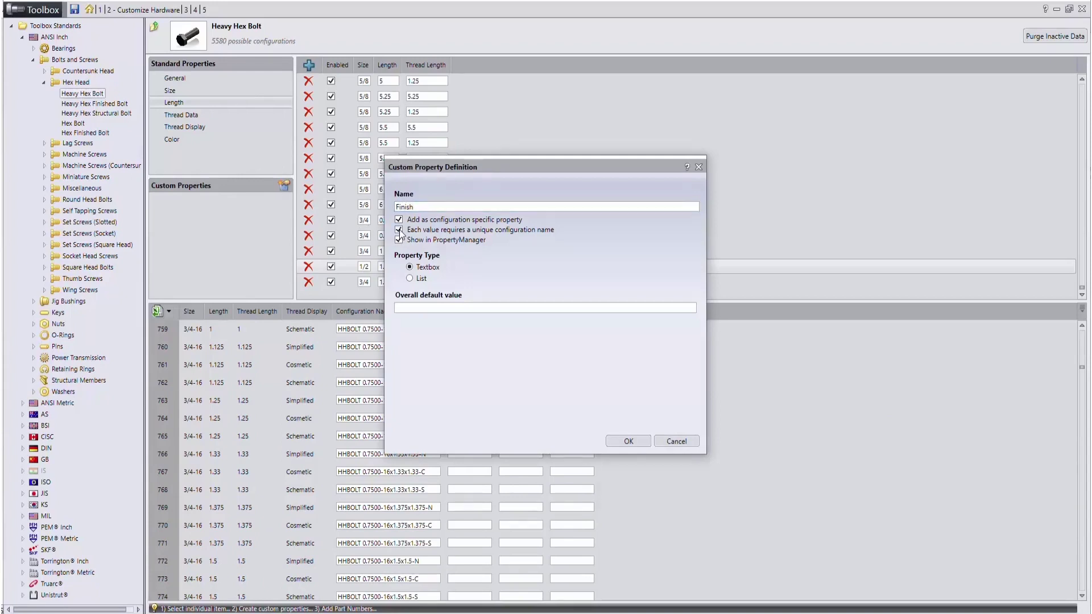
pyautogui.click(409, 279)
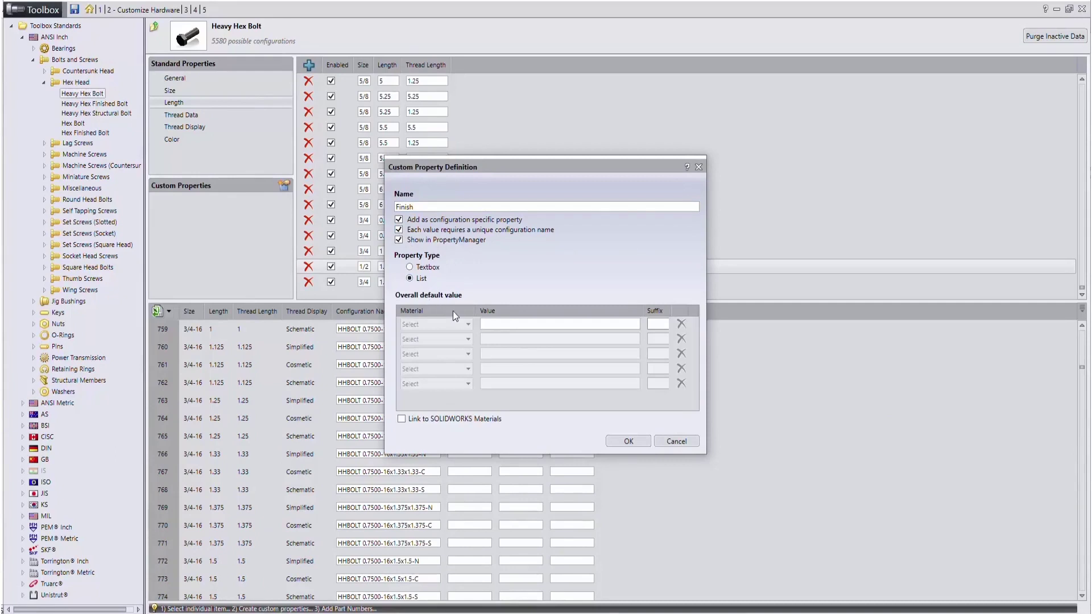
pyautogui.click(488, 323)
pyautogui.write('Copper')
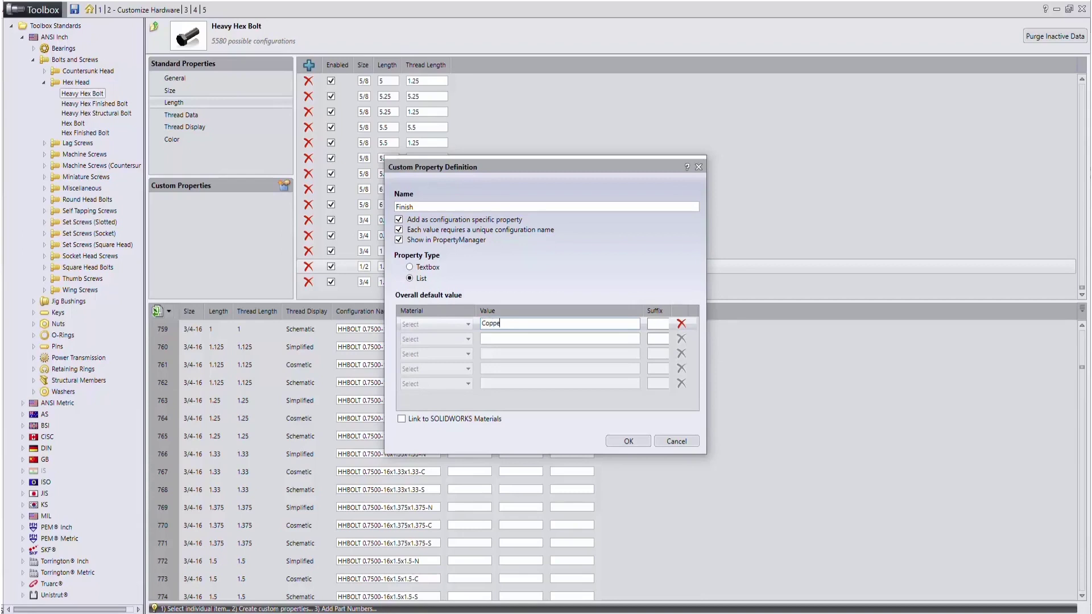
pyautogui.click(495, 340)
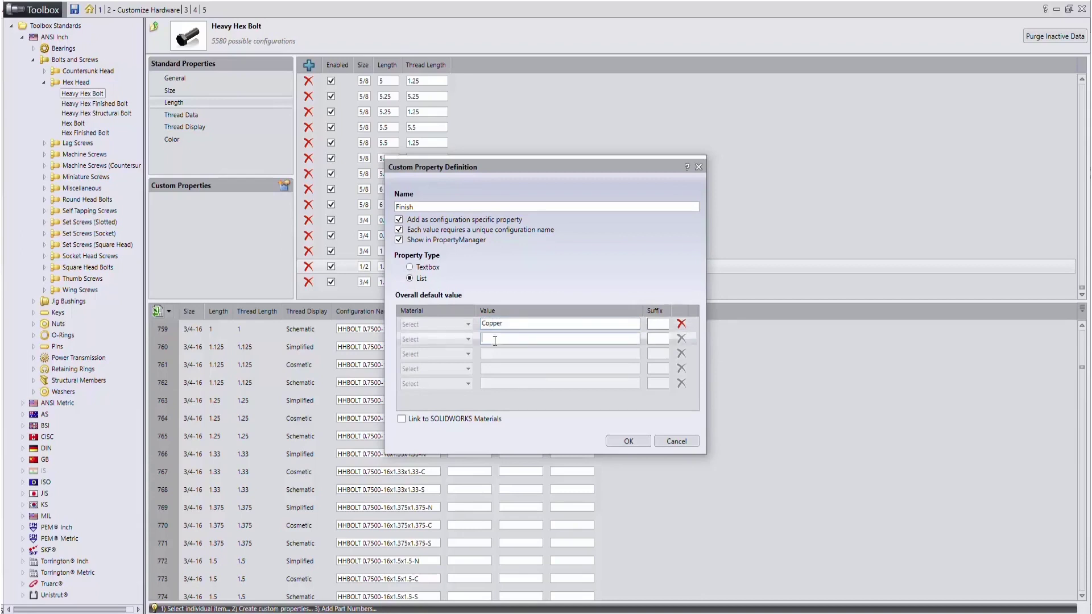
pyautogui.write('Nicke')
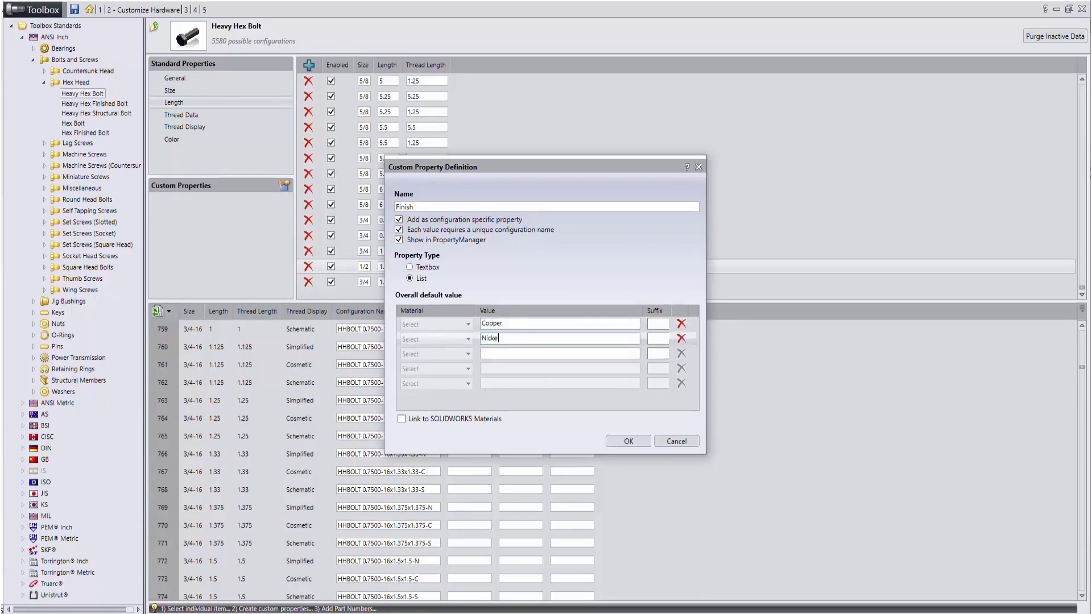
pyautogui.write('l')
pyautogui.click(490, 354)
pyautogui.write('Raw')
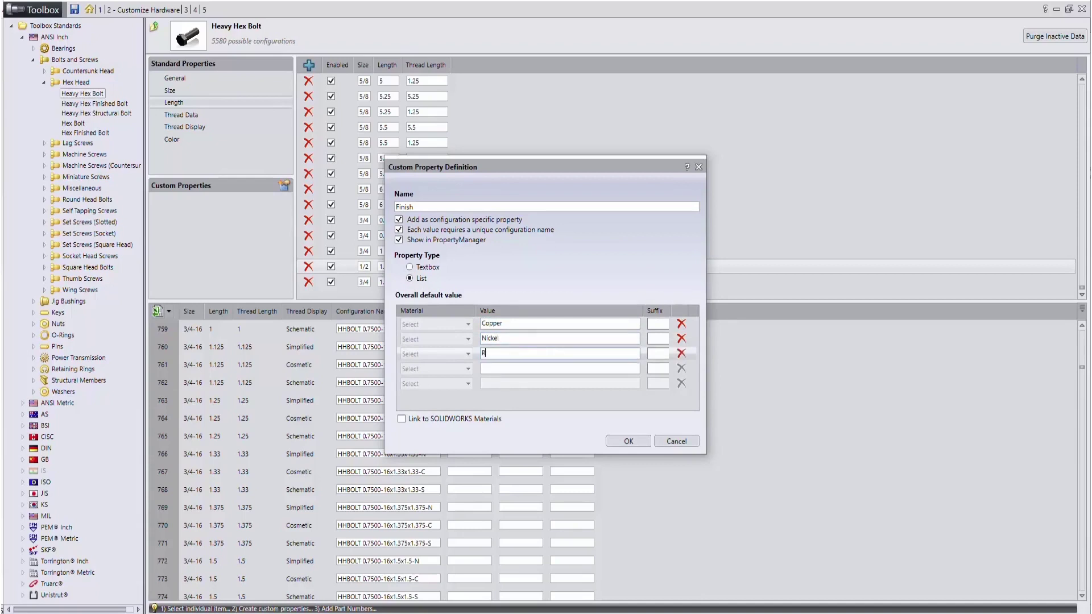
# Give the values suffixes C, N and R, unlink from SOLIDWORKS Materials, and confirm.
pyautogui.click(655, 324)
pyautogui.write('C')
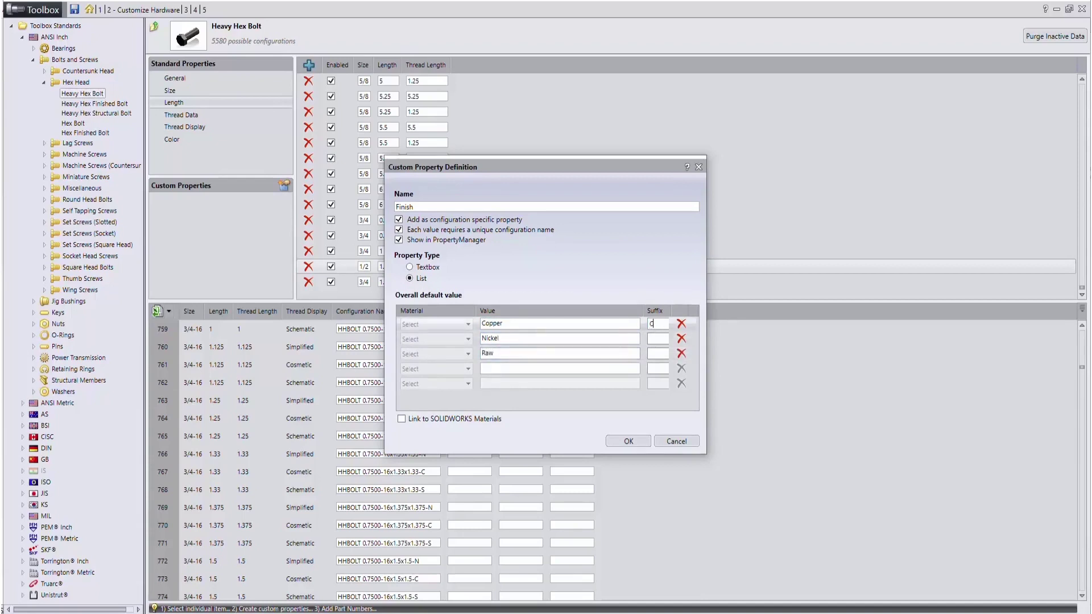
pyautogui.click(666, 339)
pyautogui.write('N')
pyautogui.click(665, 353)
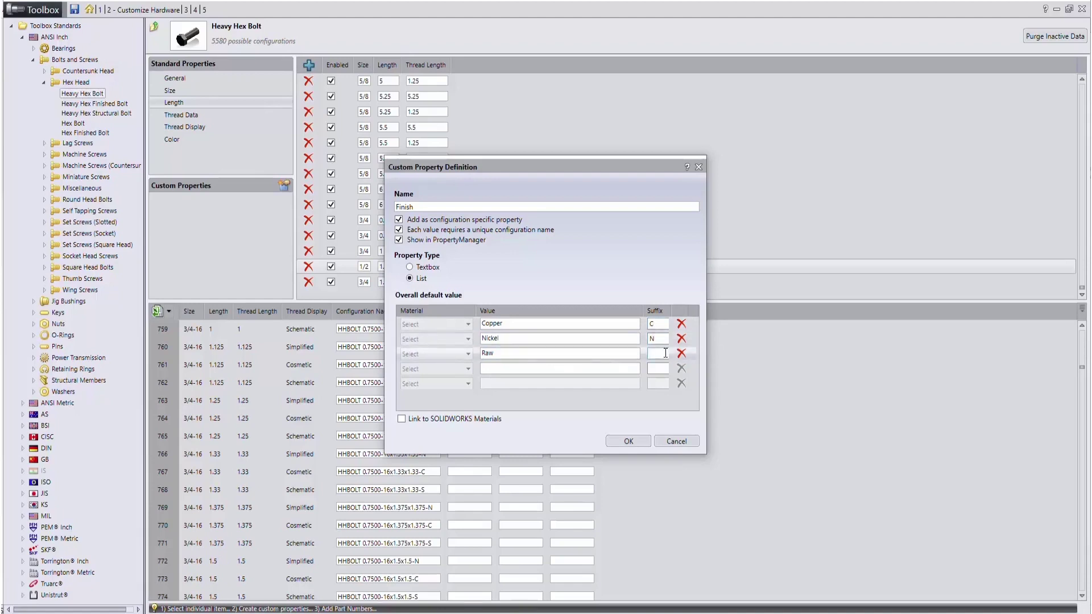
pyautogui.write('R')
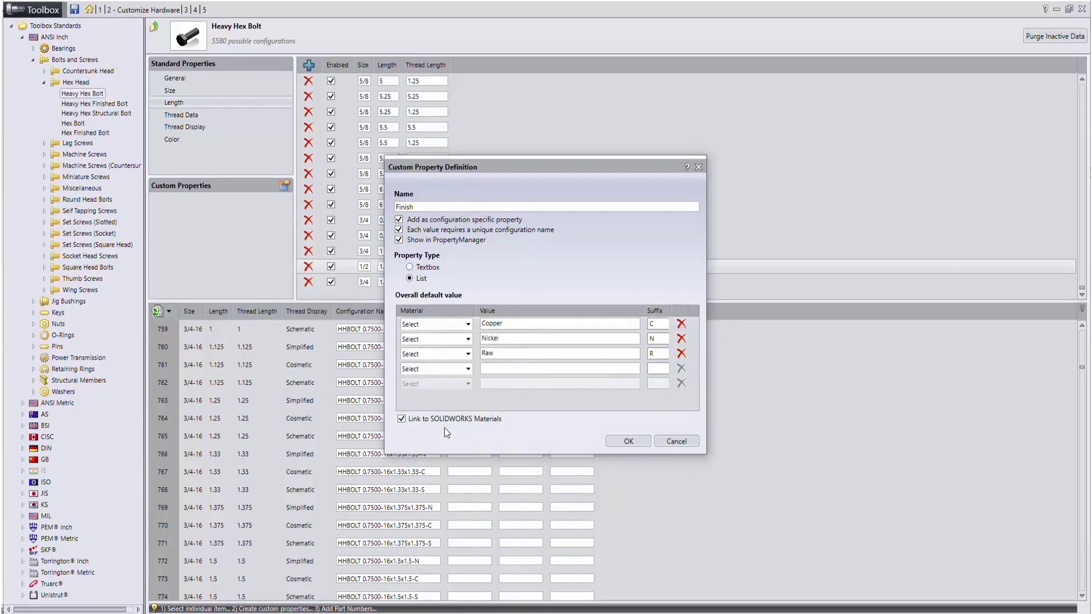
pyautogui.click(401, 419)
pyautogui.click(621, 441)
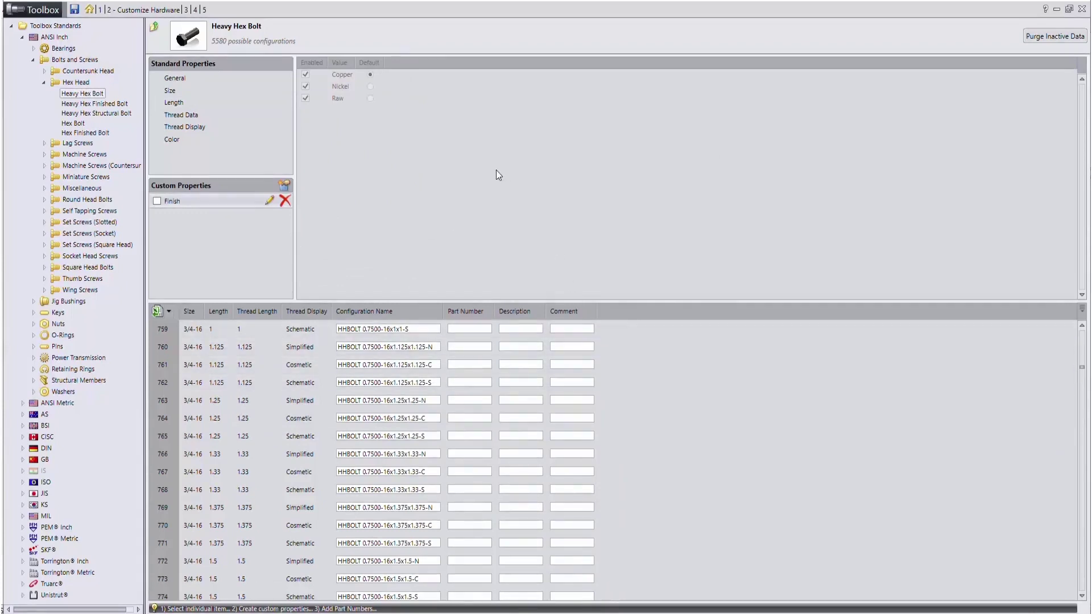
# Enable the Finish custom property for Heavy Hex Bolt and accept the configuration update.
pyautogui.click(157, 202)
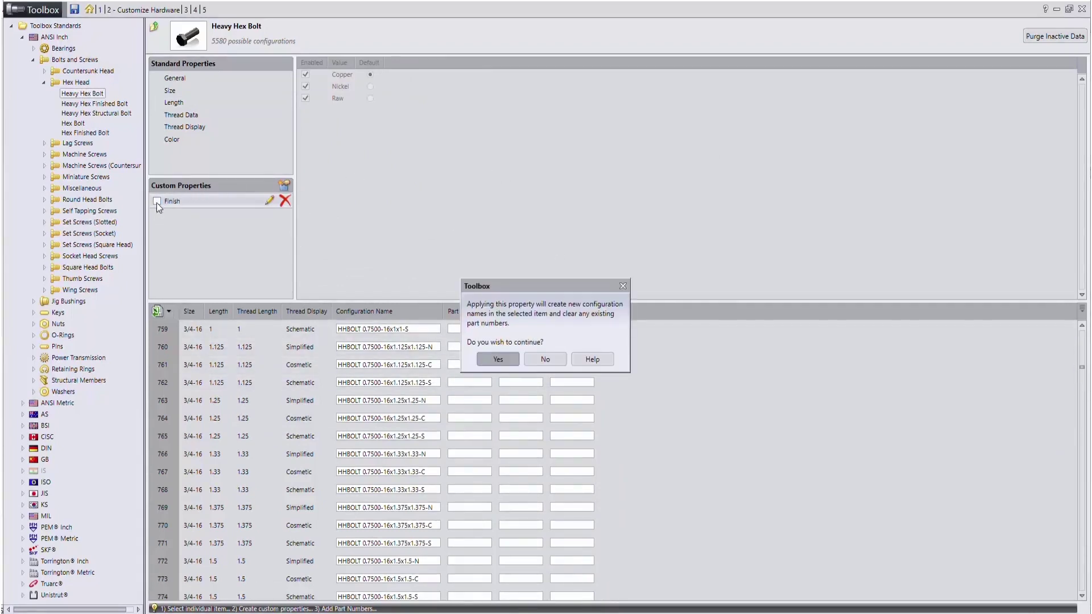
pyautogui.click(497, 360)
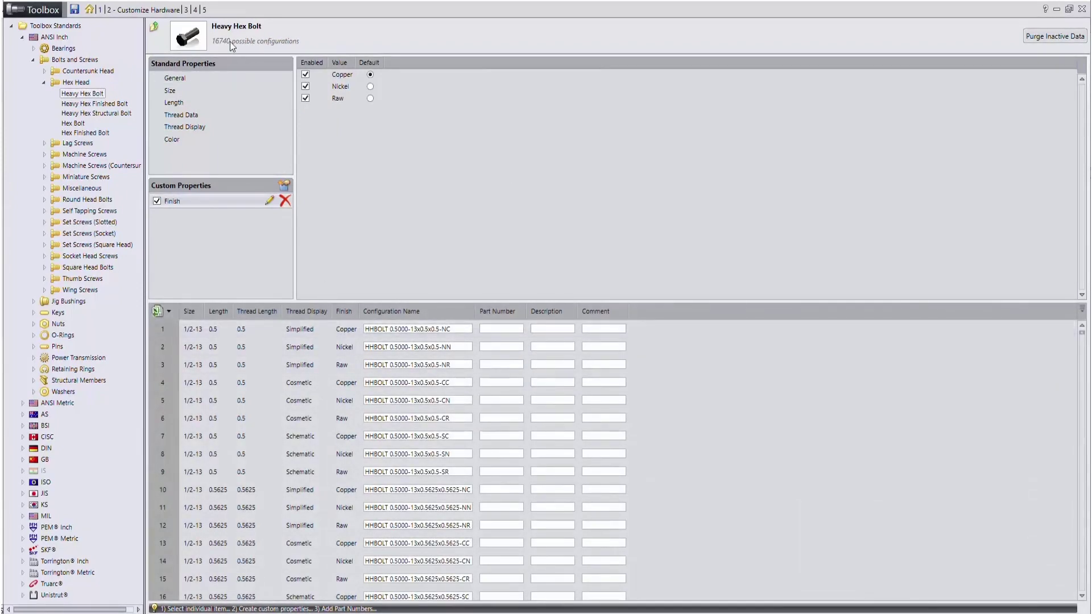
pyautogui.click(347, 338)
# Export the Heavy Hex Bolt data through the Excel dropdown, saving as AI_Heavy Hex Bolt.xlsx.
pyautogui.click(172, 312)
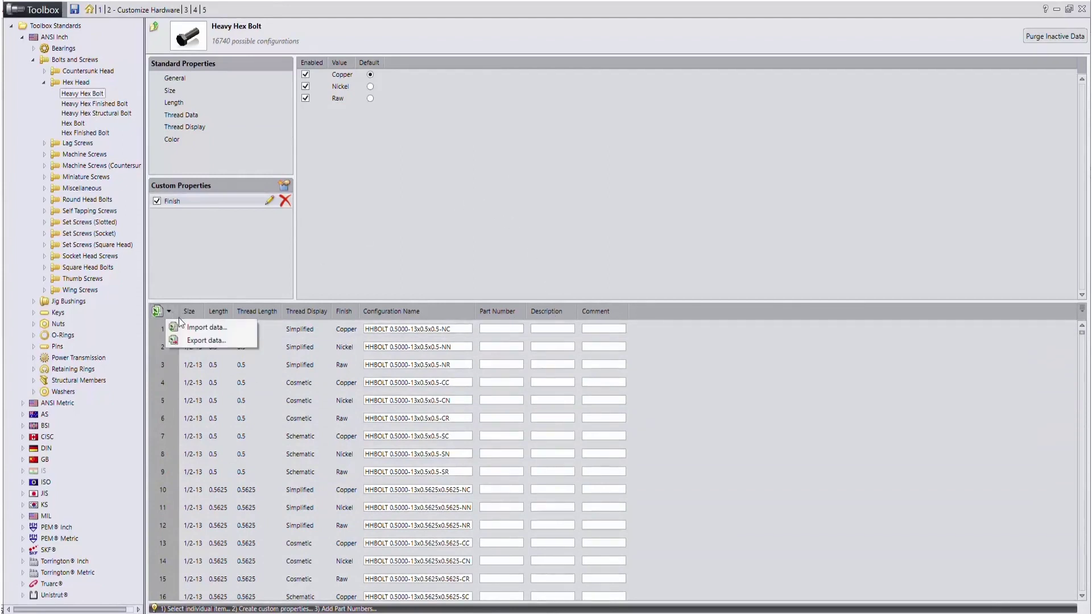
pyautogui.click(200, 340)
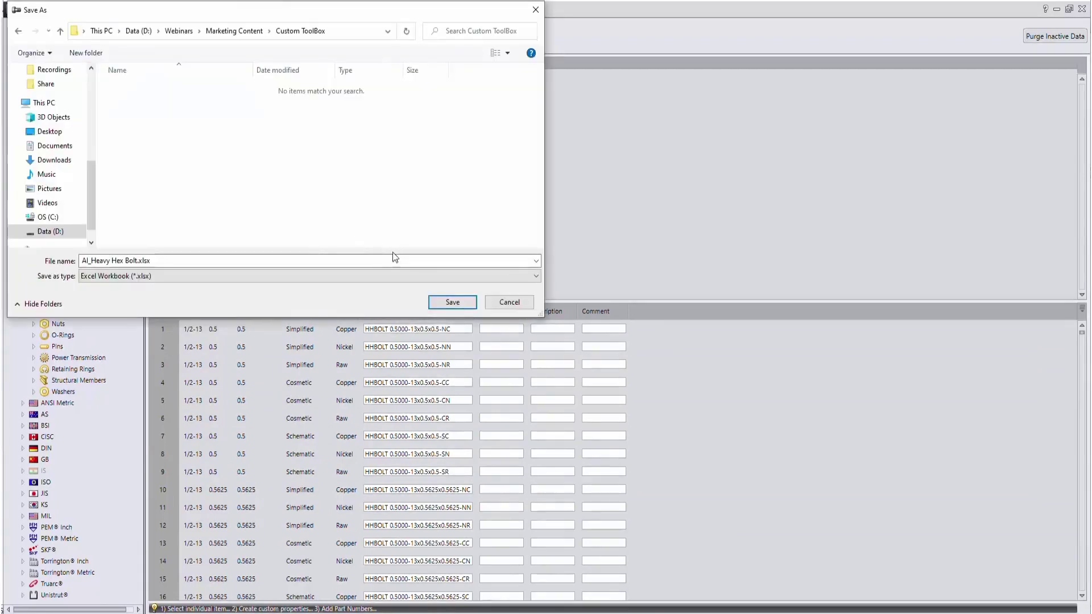
pyautogui.press('Return')
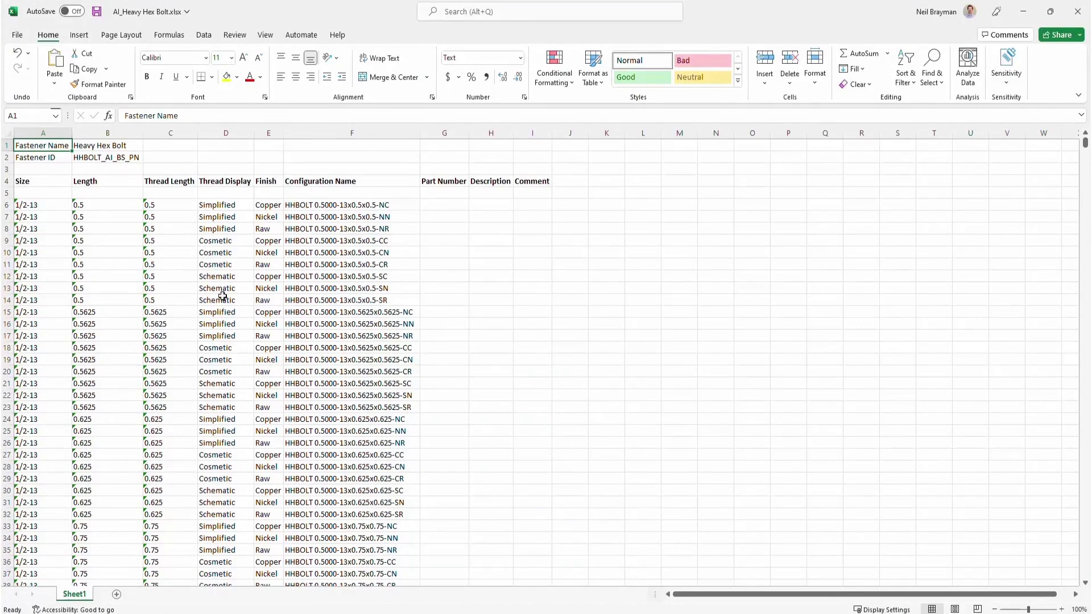
# Enter 18 in Part Number cell G6 and 'Note' in Description cell H6.
pyautogui.click(457, 203)
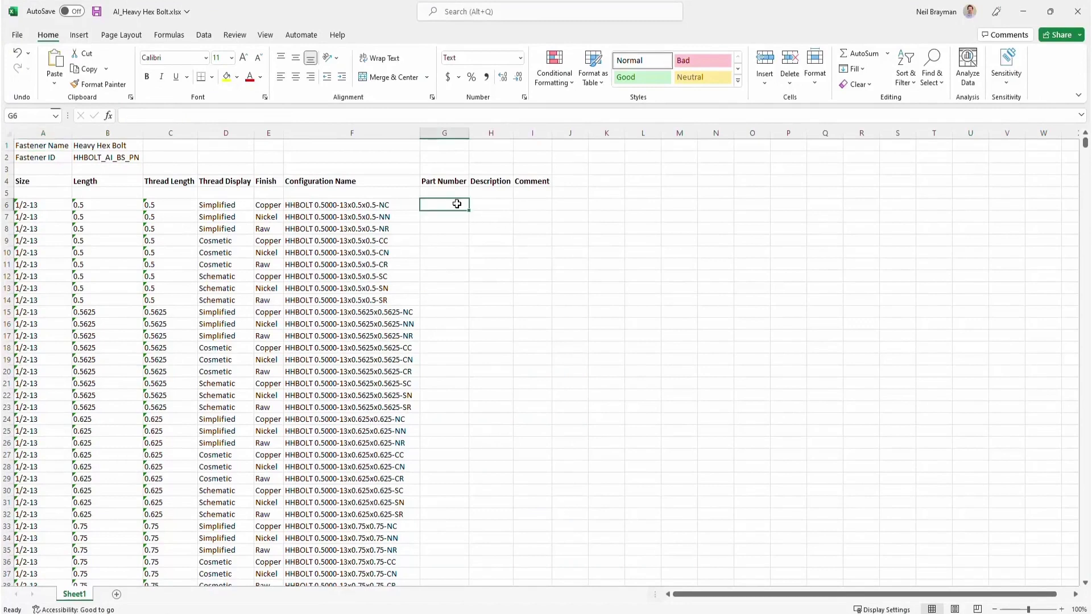
pyautogui.doubleClick(456, 204)
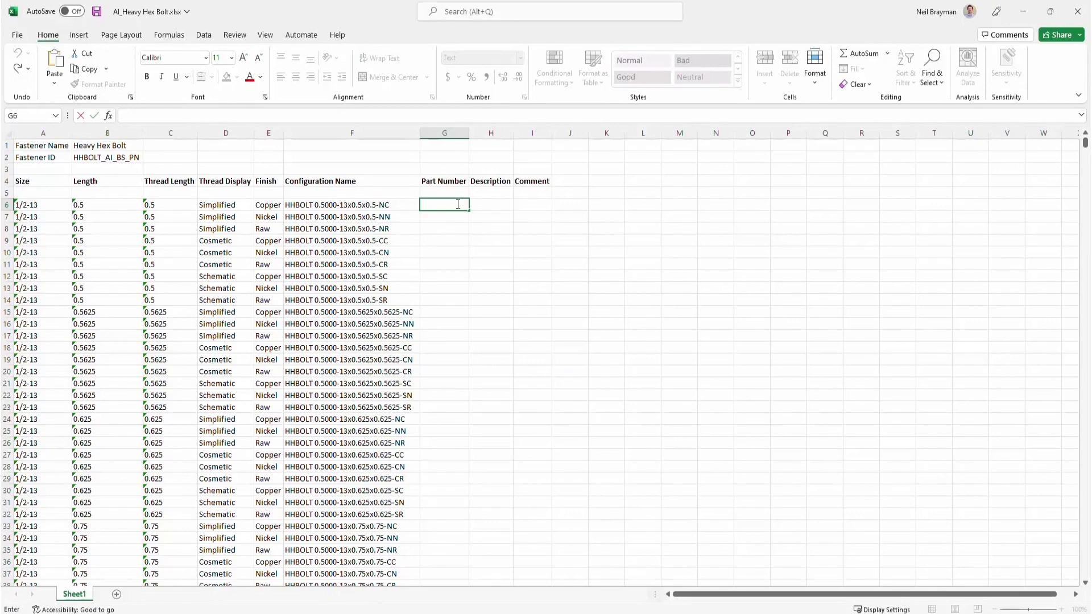
pyautogui.write('18')
pyautogui.doubleClick(493, 205)
pyautogui.write('Note')
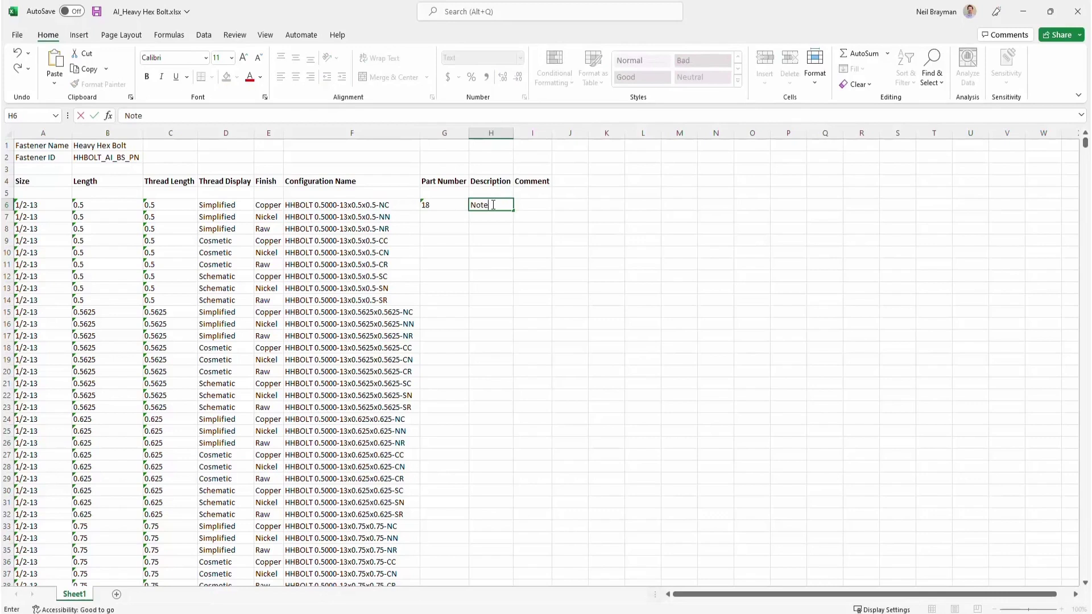
pyautogui.click(485, 234)
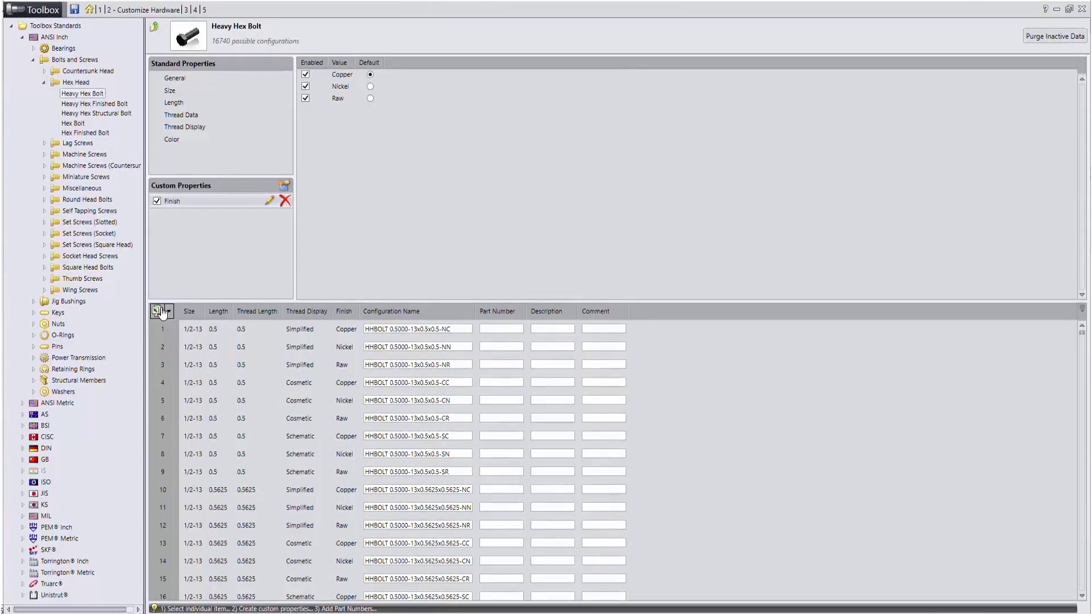
# Import AI_Heavy Hex Bolt.xlsx through the grid's Excel dropdown.
pyautogui.click(165, 313)
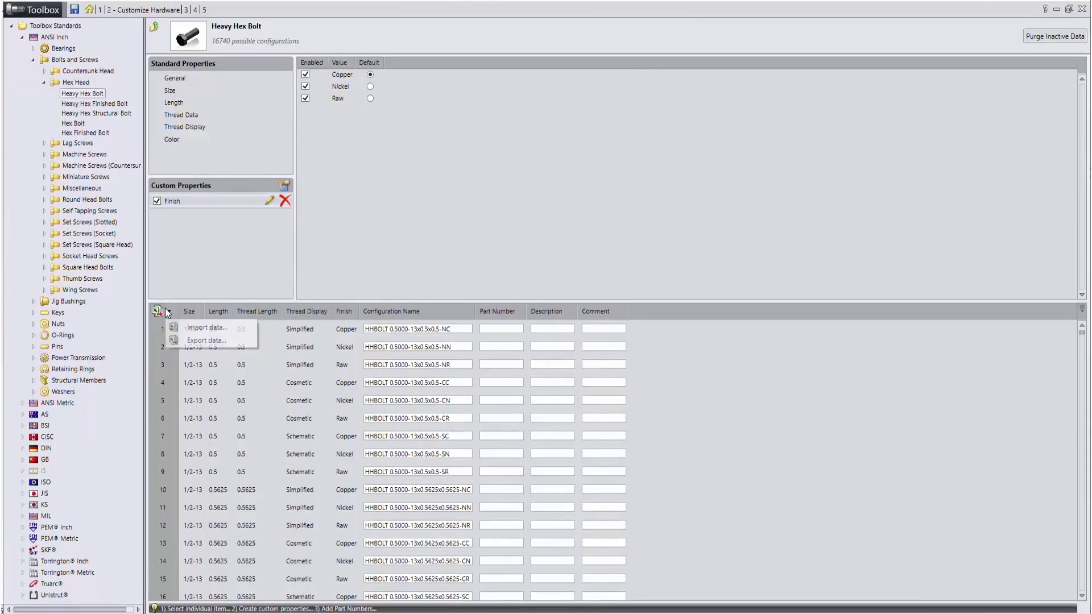
pyautogui.click(196, 328)
pyautogui.click(153, 87)
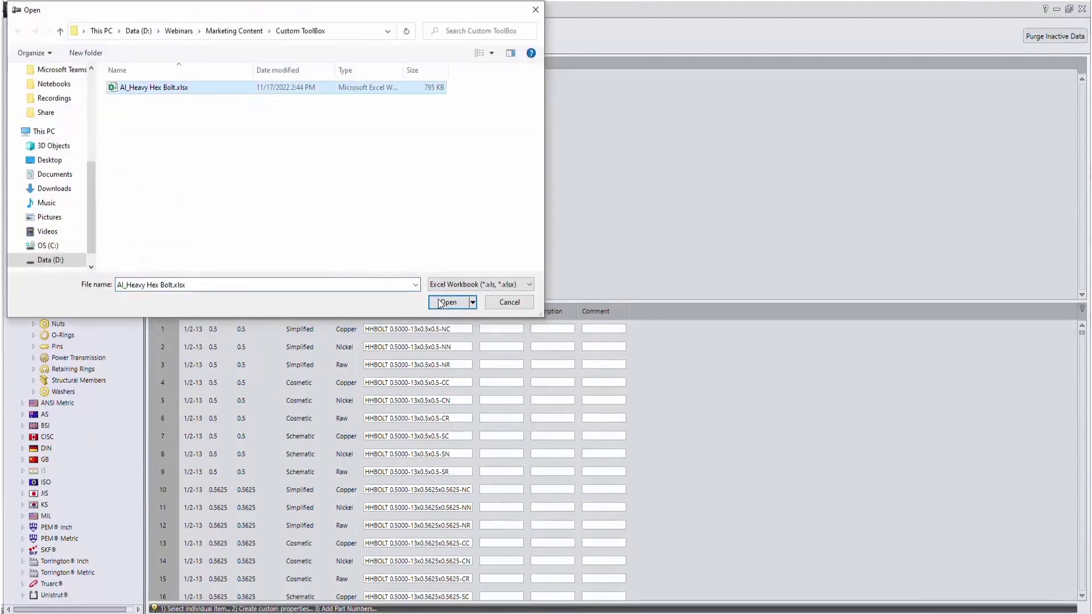
pyautogui.click(459, 299)
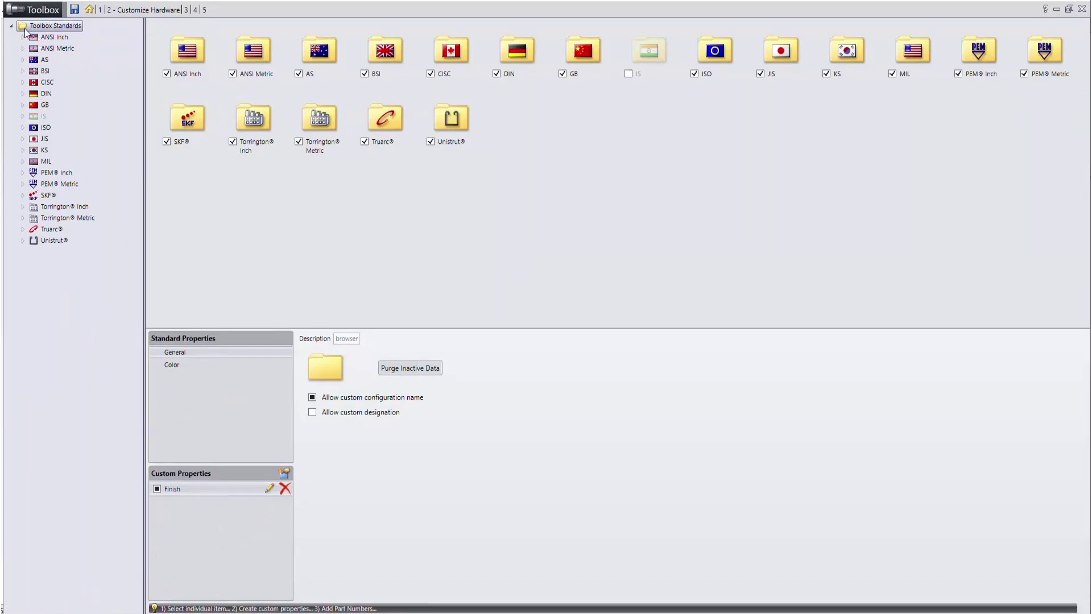
# Create a new folder named My Folder under Toolbox Standards.
pyautogui.rightClick(26, 28)
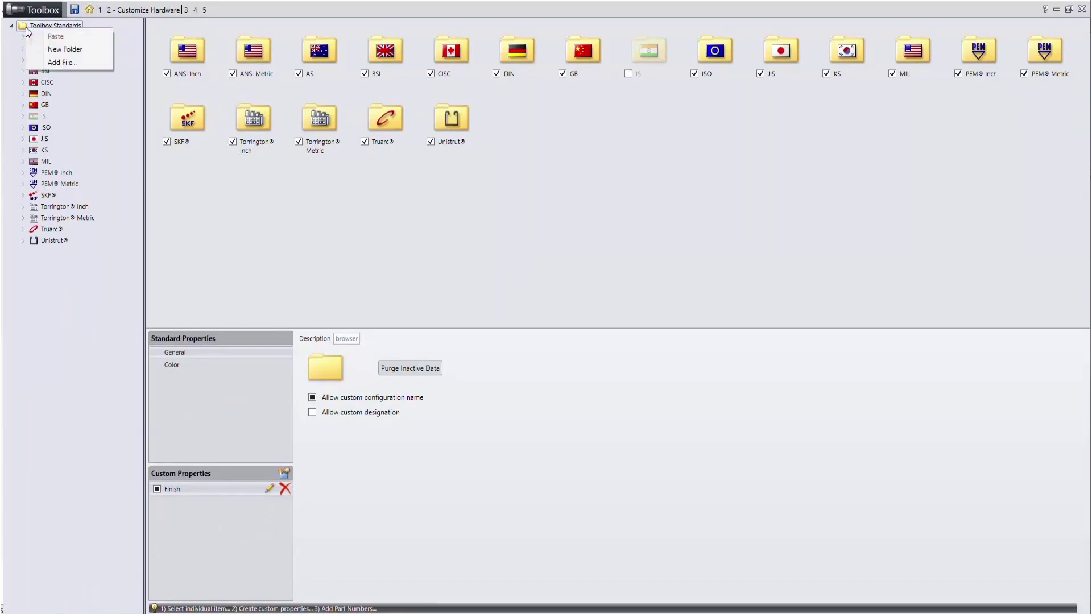
pyautogui.click(73, 49)
pyautogui.moveTo(75, 254); pyautogui.dragTo(37, 259)
pyautogui.write('My F')
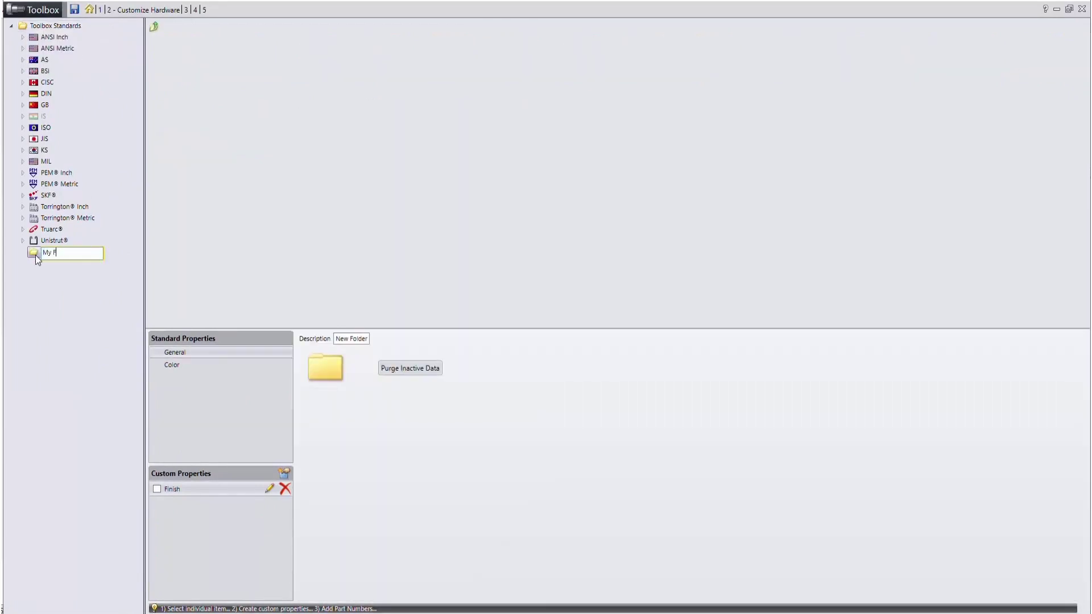
pyautogui.write('older')
pyautogui.press('Return')
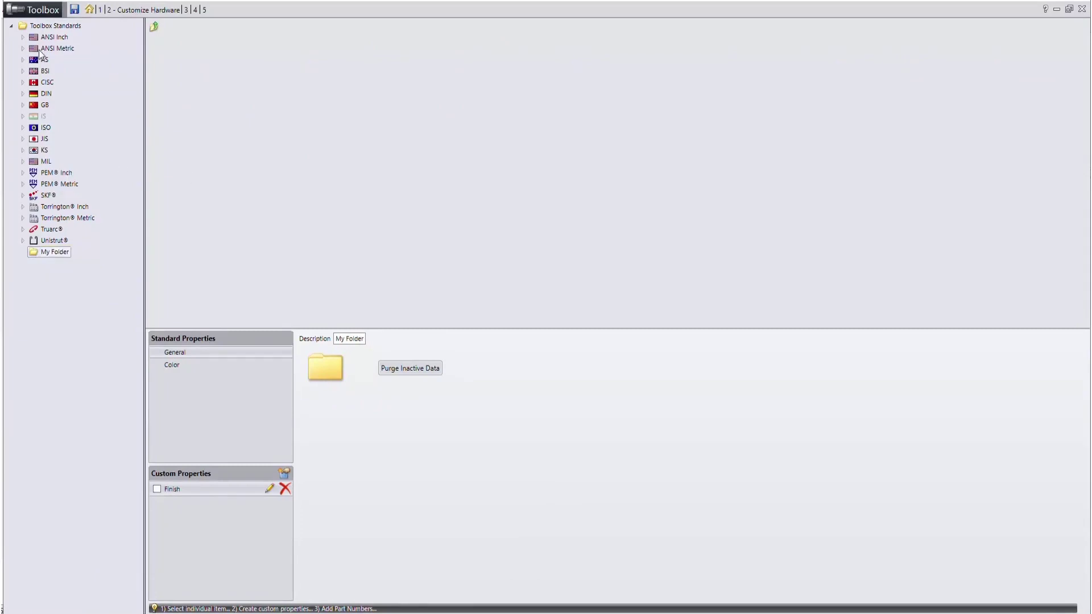
# Copy the ANSI Inch standard into My Folder and save the Toolbox settings.
pyautogui.rightClick(47, 38)
pyautogui.click(77, 55)
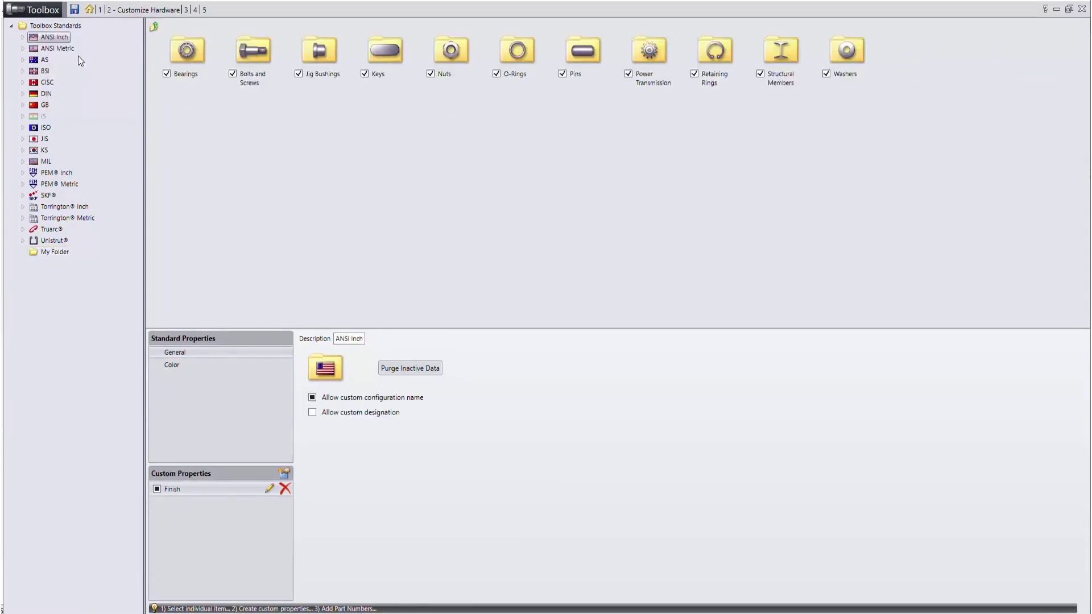
pyautogui.click(49, 252)
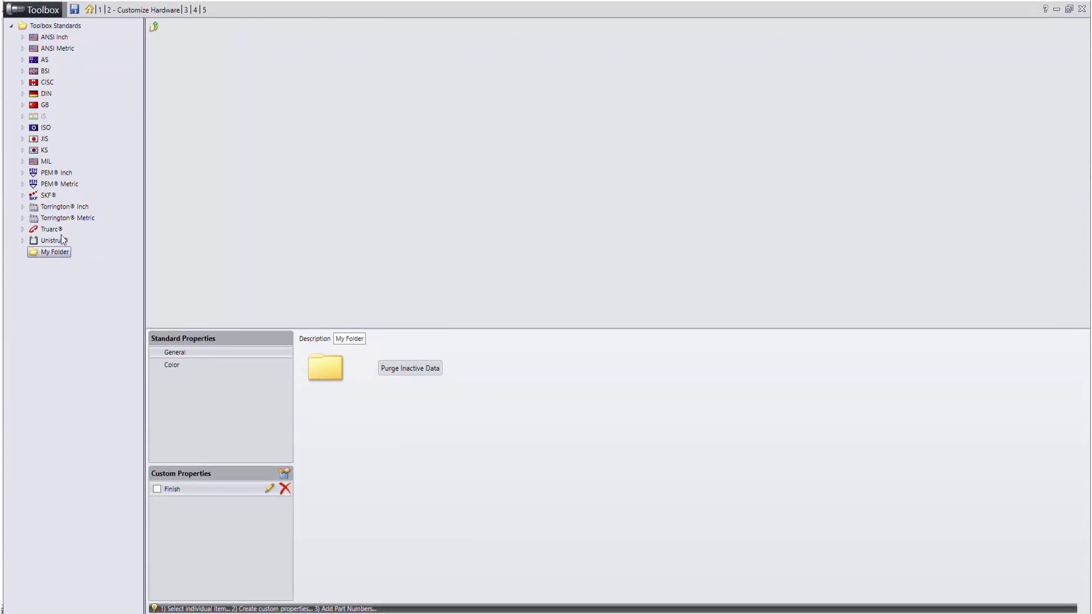
pyautogui.rightClick(53, 254)
pyautogui.click(82, 287)
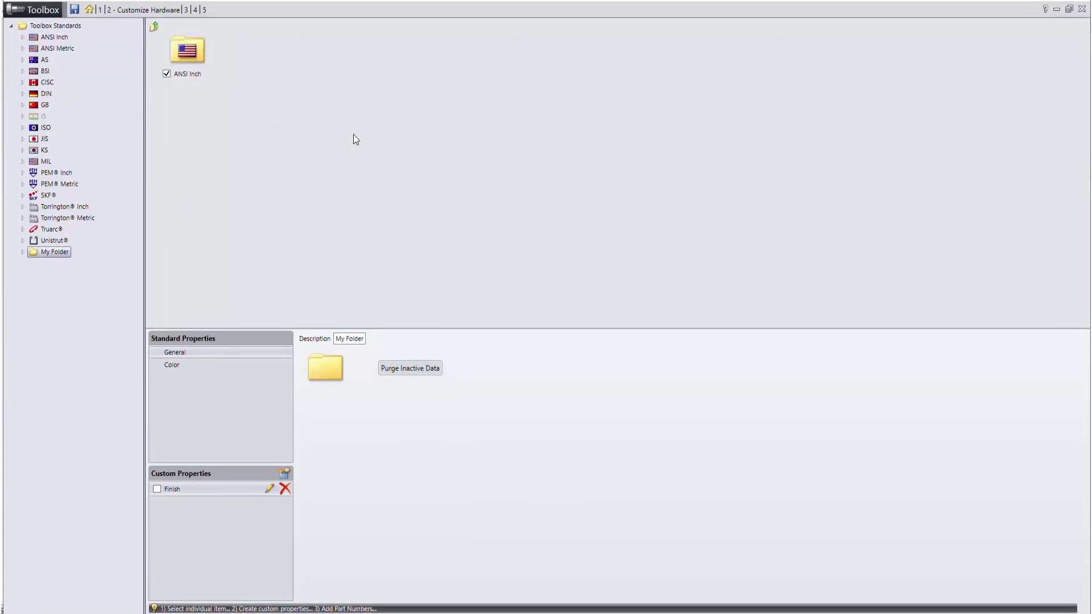
pyautogui.click(194, 85)
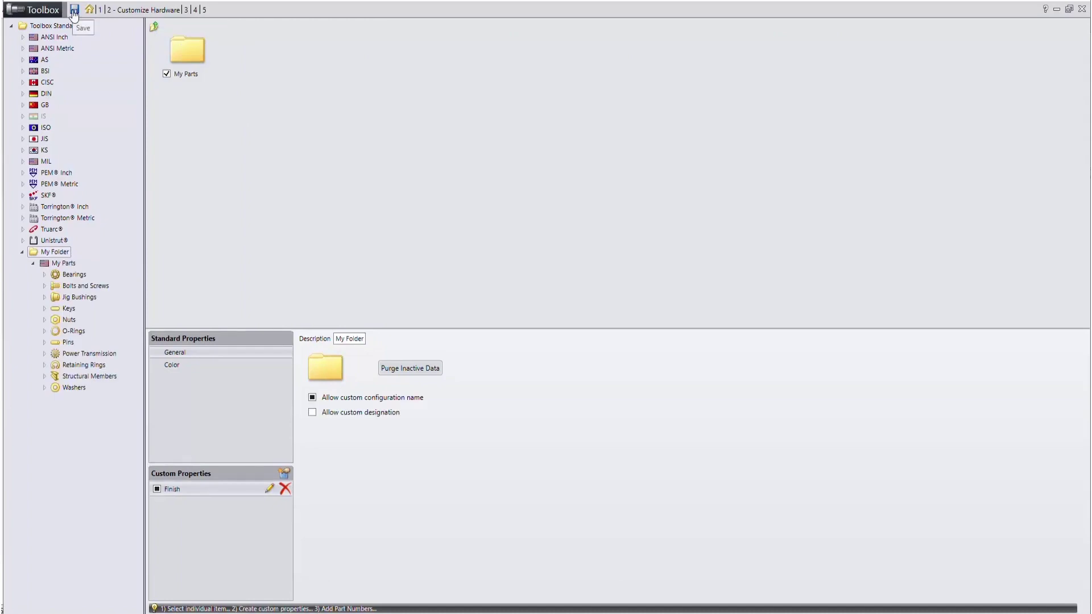
pyautogui.click(74, 12)
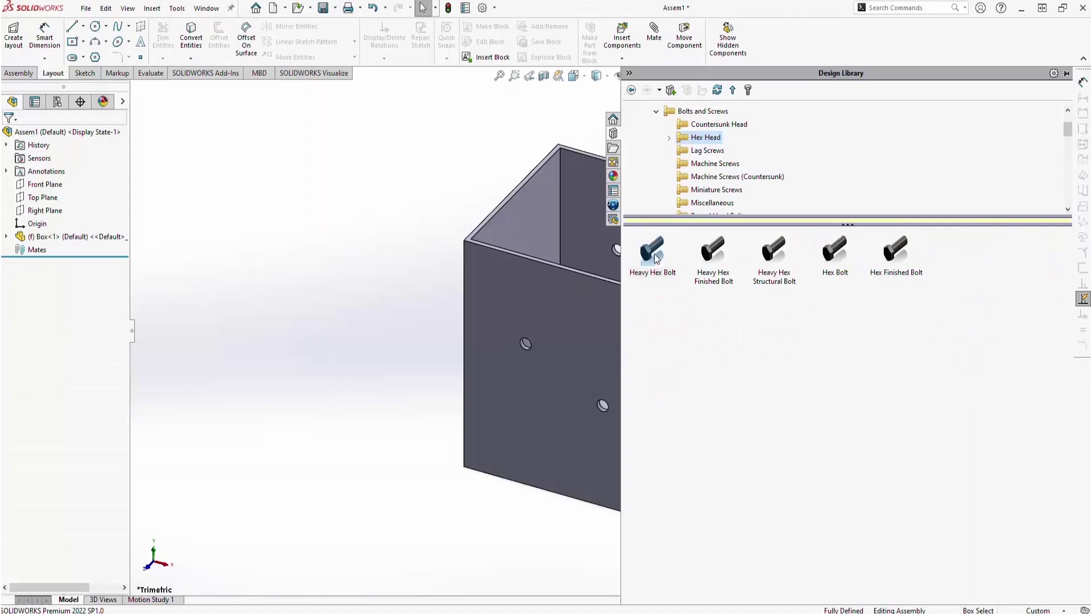
# Place a Heavy Hex Bolt in the assembly, sized 3/4-16 with 1.33 length and Nickel finish.
pyautogui.moveTo(654, 254); pyautogui.dragTo(354, 251)
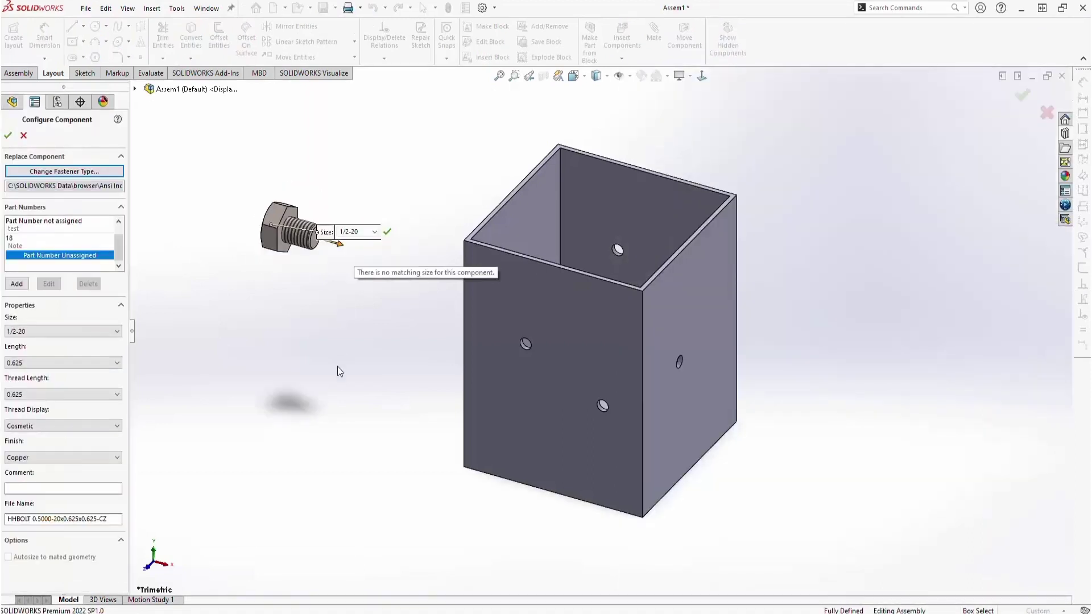
pyautogui.click(118, 332)
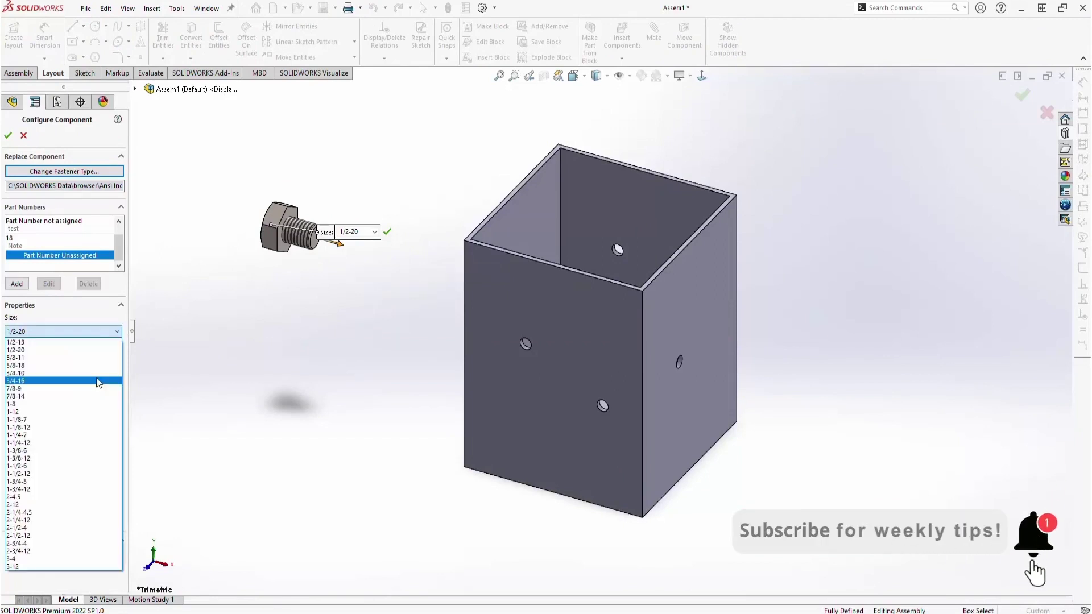
pyautogui.click(99, 381)
pyautogui.click(98, 364)
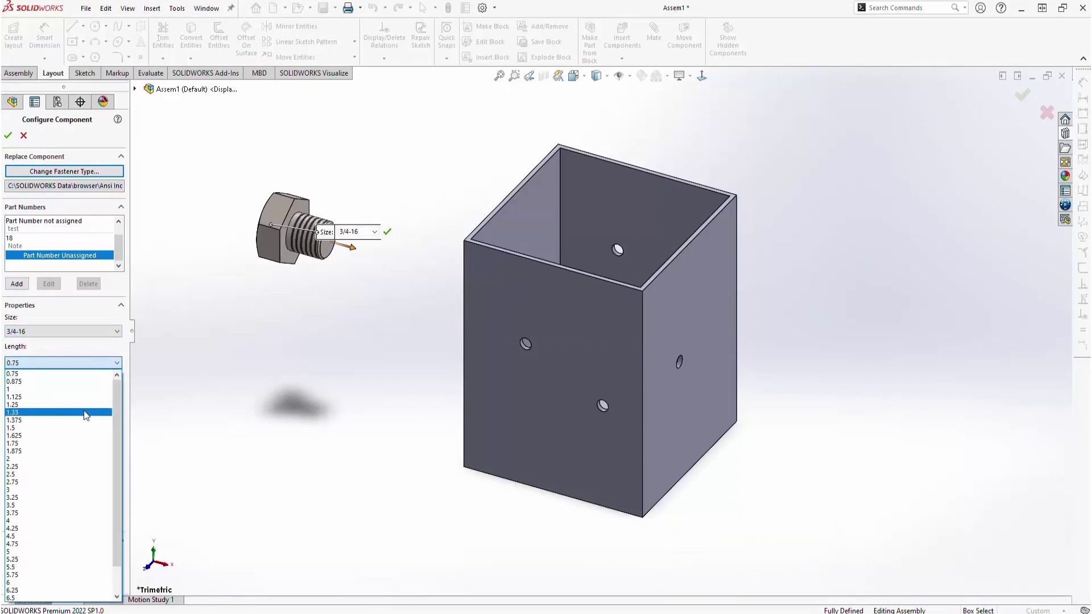
pyautogui.click(83, 412)
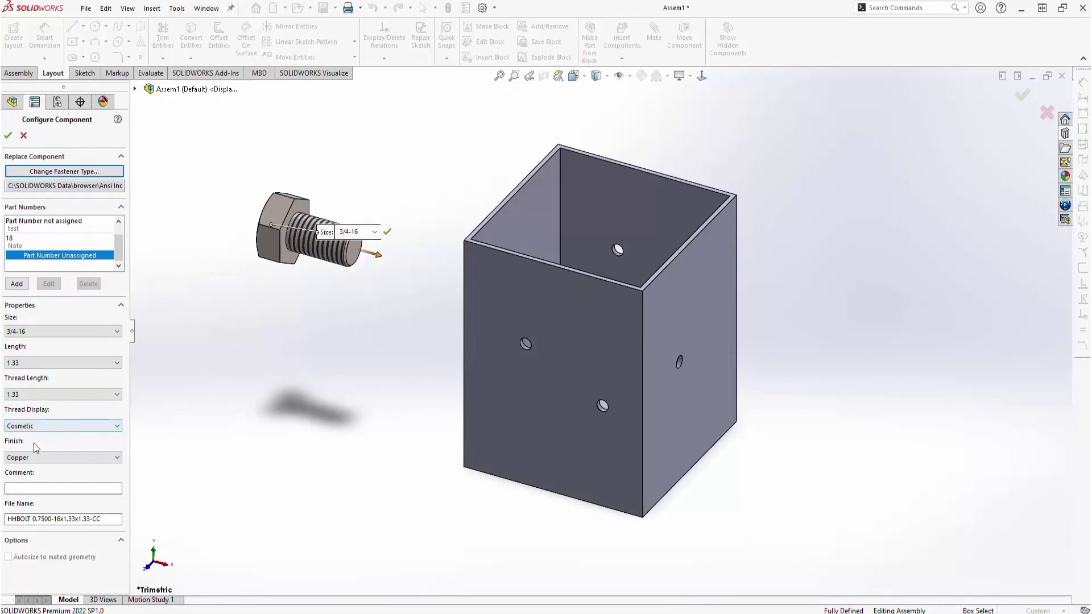
pyautogui.click(45, 456)
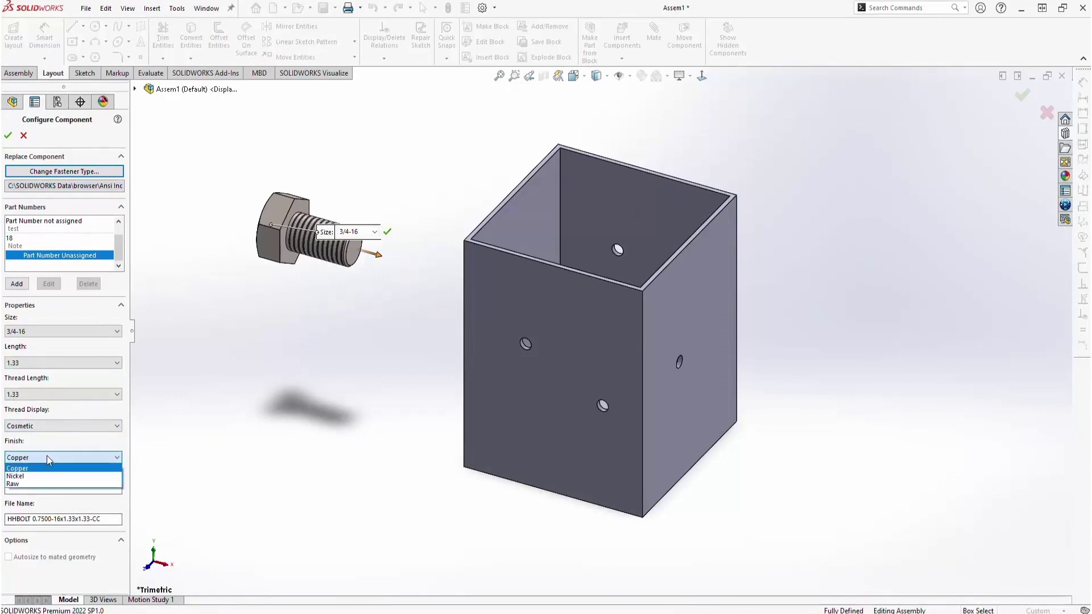
pyautogui.click(39, 476)
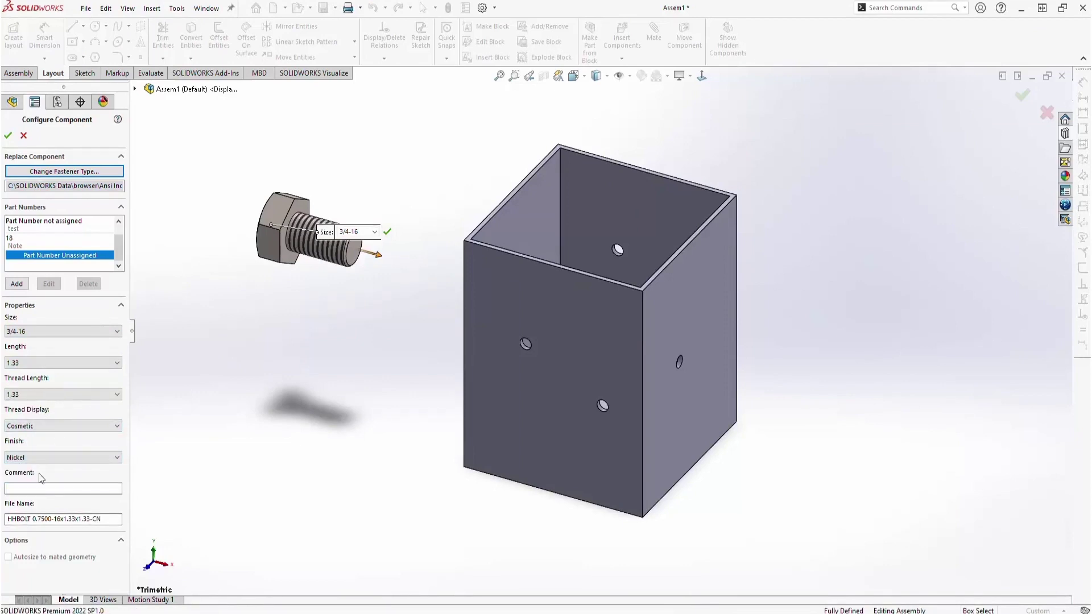